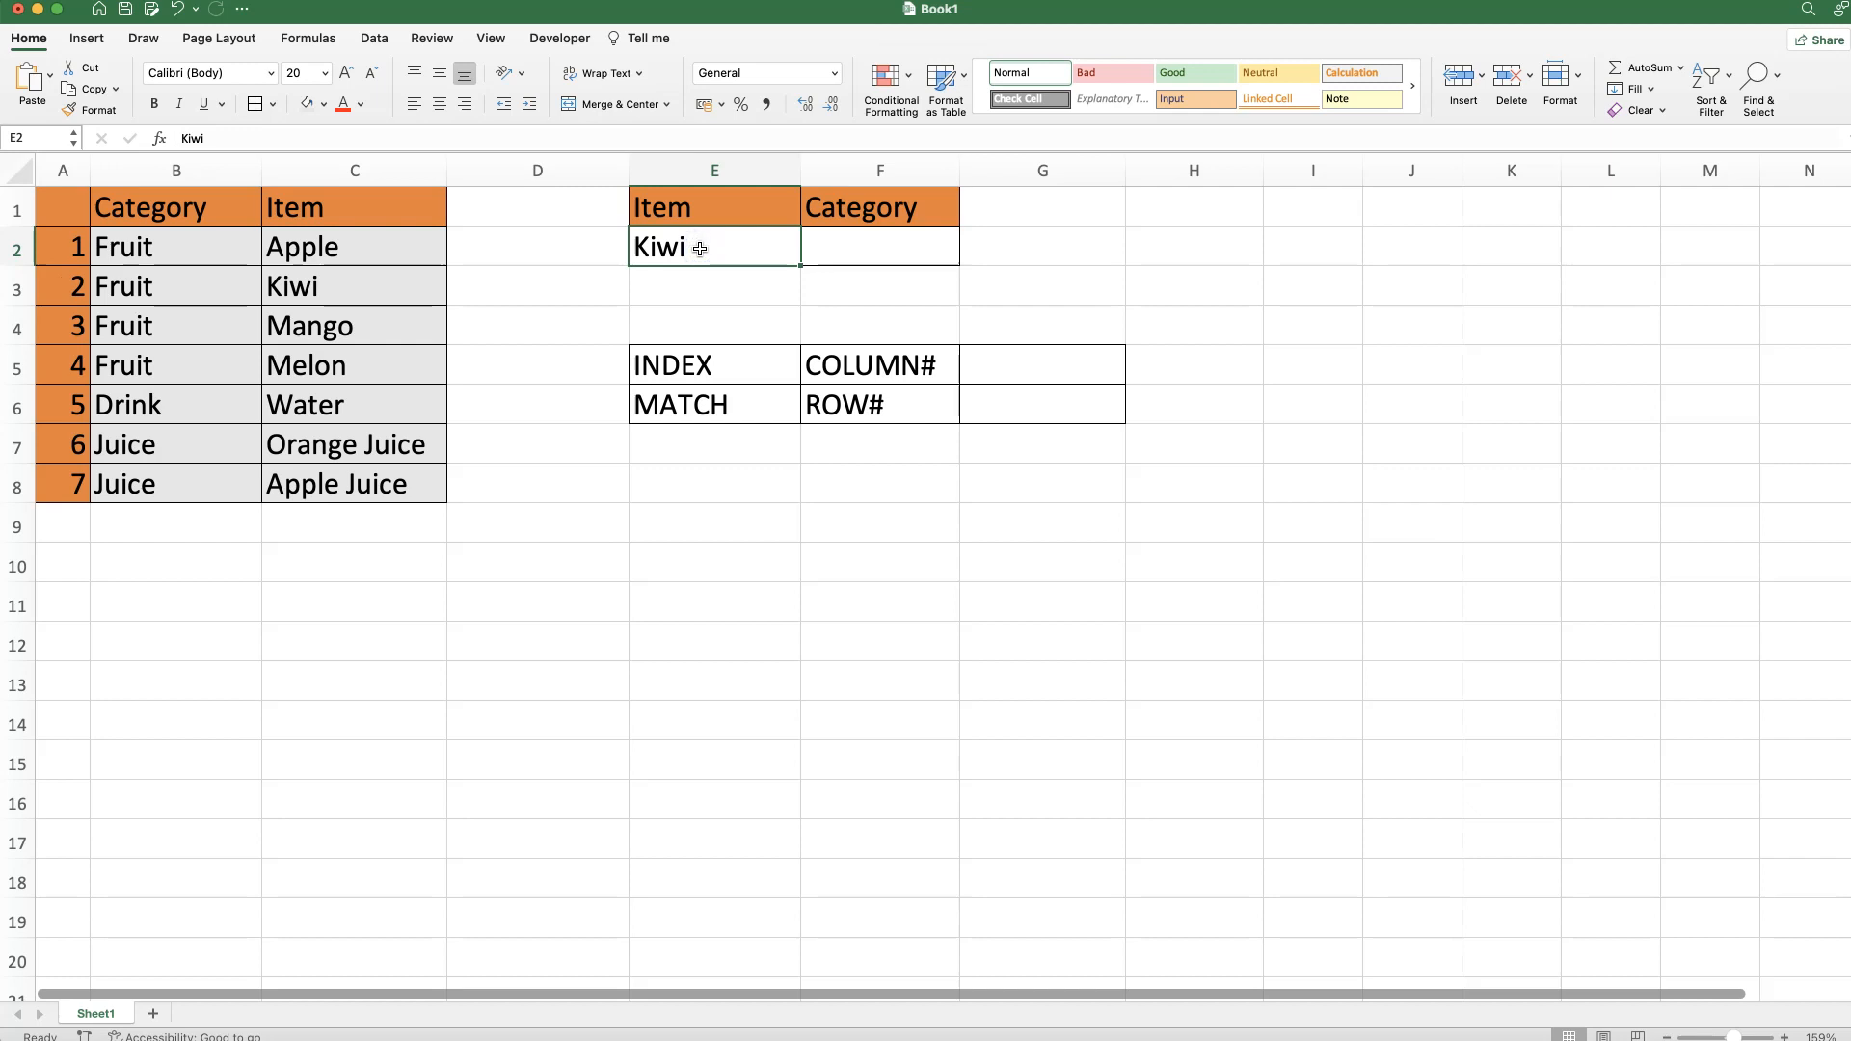
Review the empty Category cell F2, the source table's categories and the INDEX/MATCH labels, then select F2.
{"action": "left_click", "coordinate": [875, 254]}
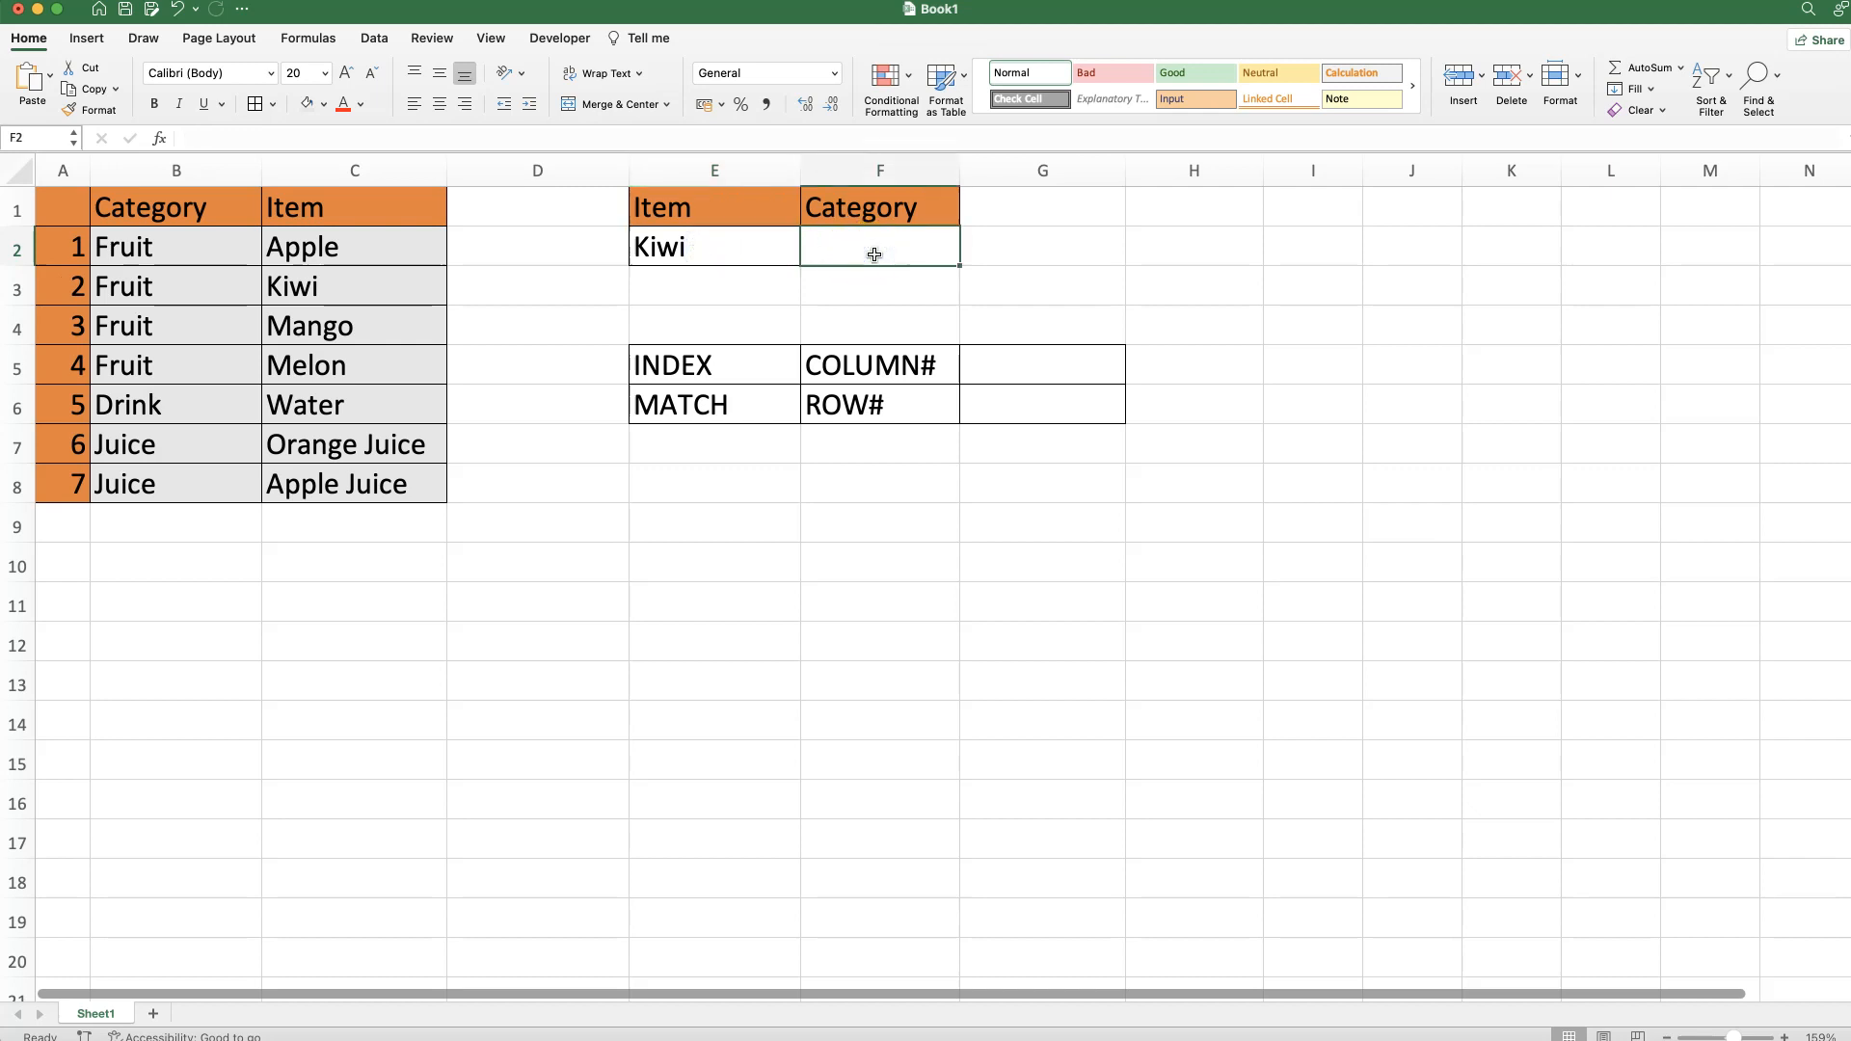
{"action": "left_click", "coordinate": [131, 308]}
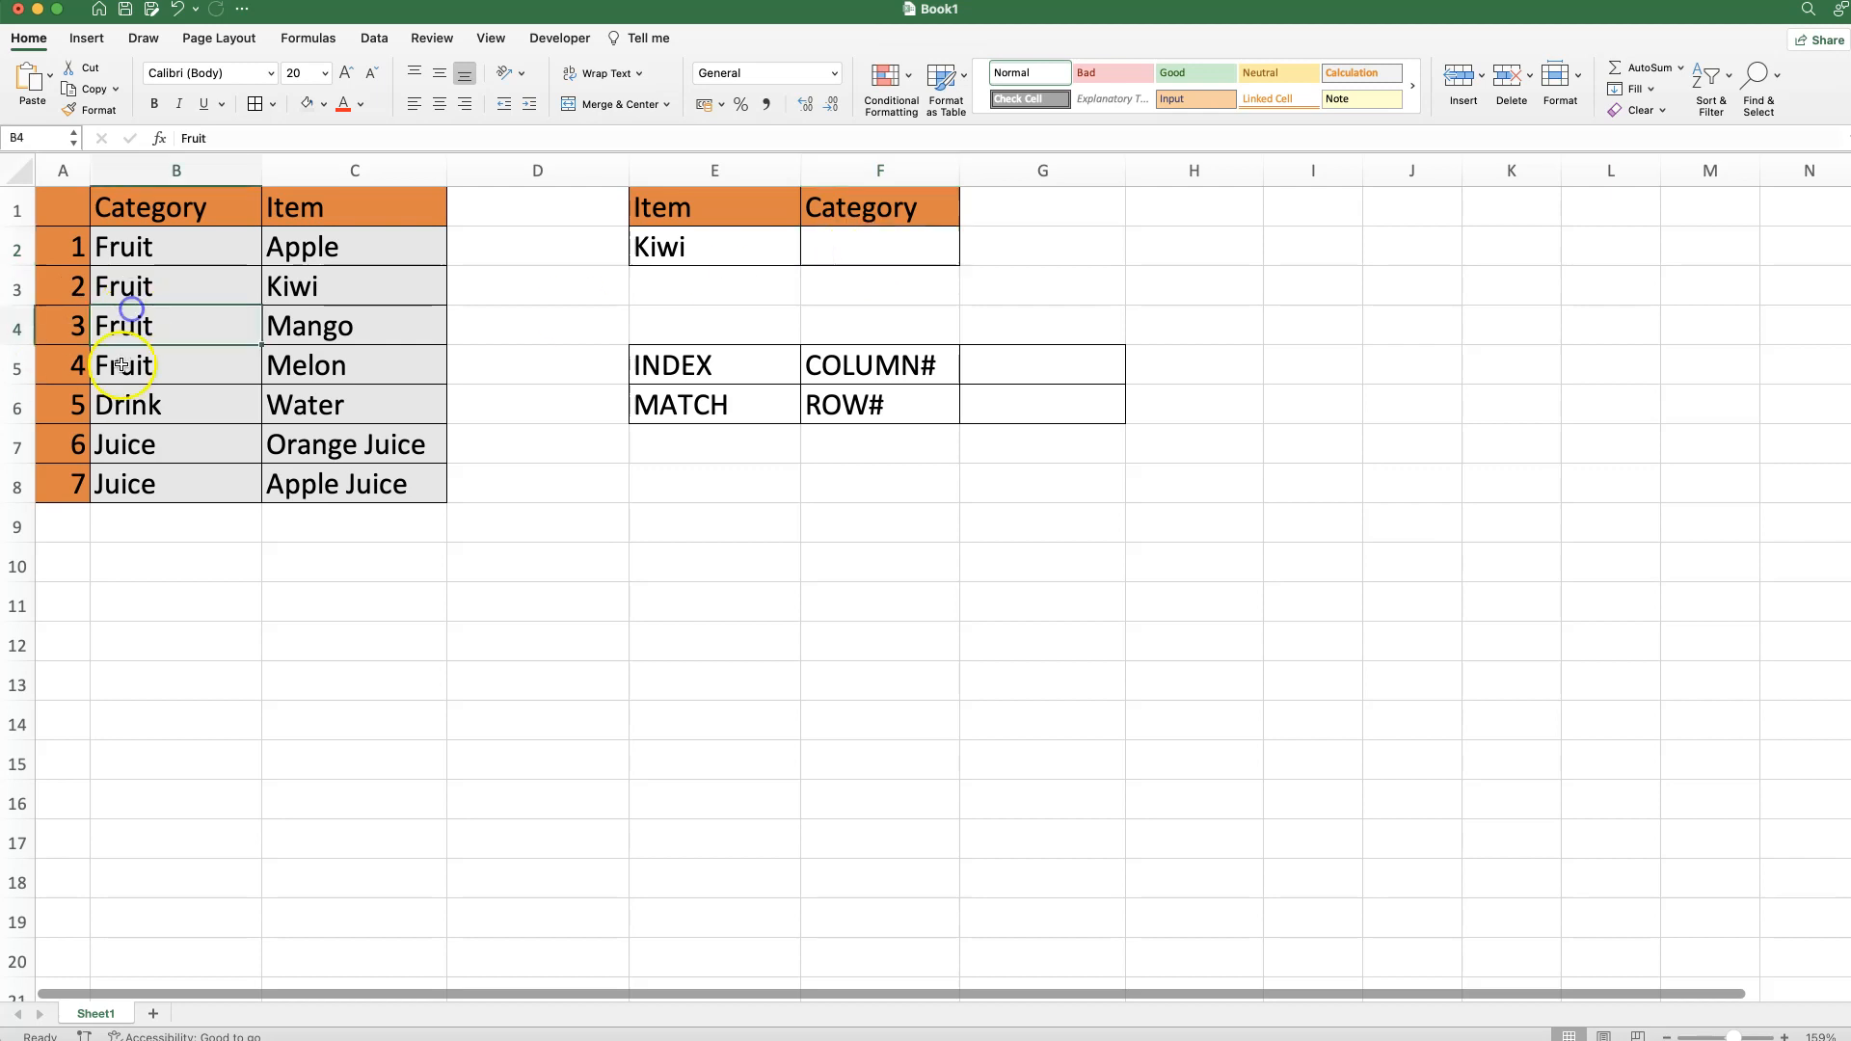
{"action": "left_click", "coordinate": [147, 294]}
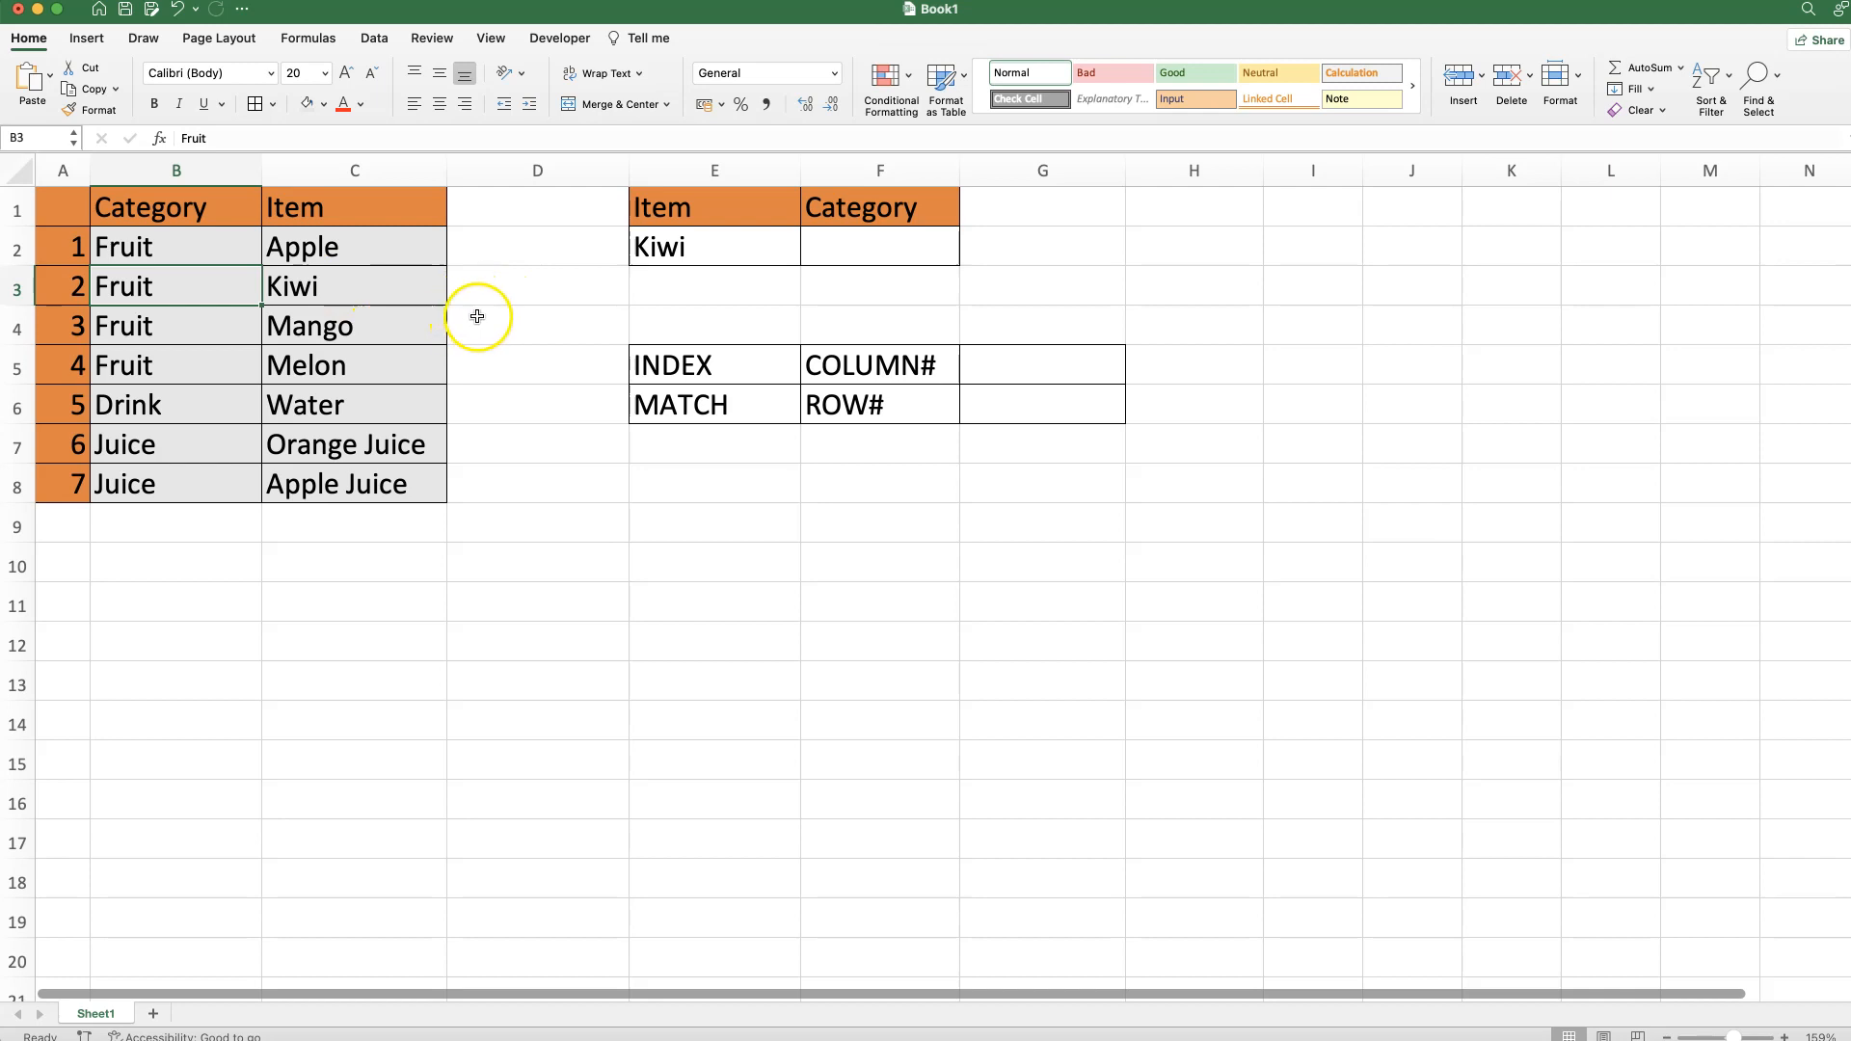
{"action": "left_click_drag", "start_coordinate": [694, 363], "coordinate": [698, 405]}
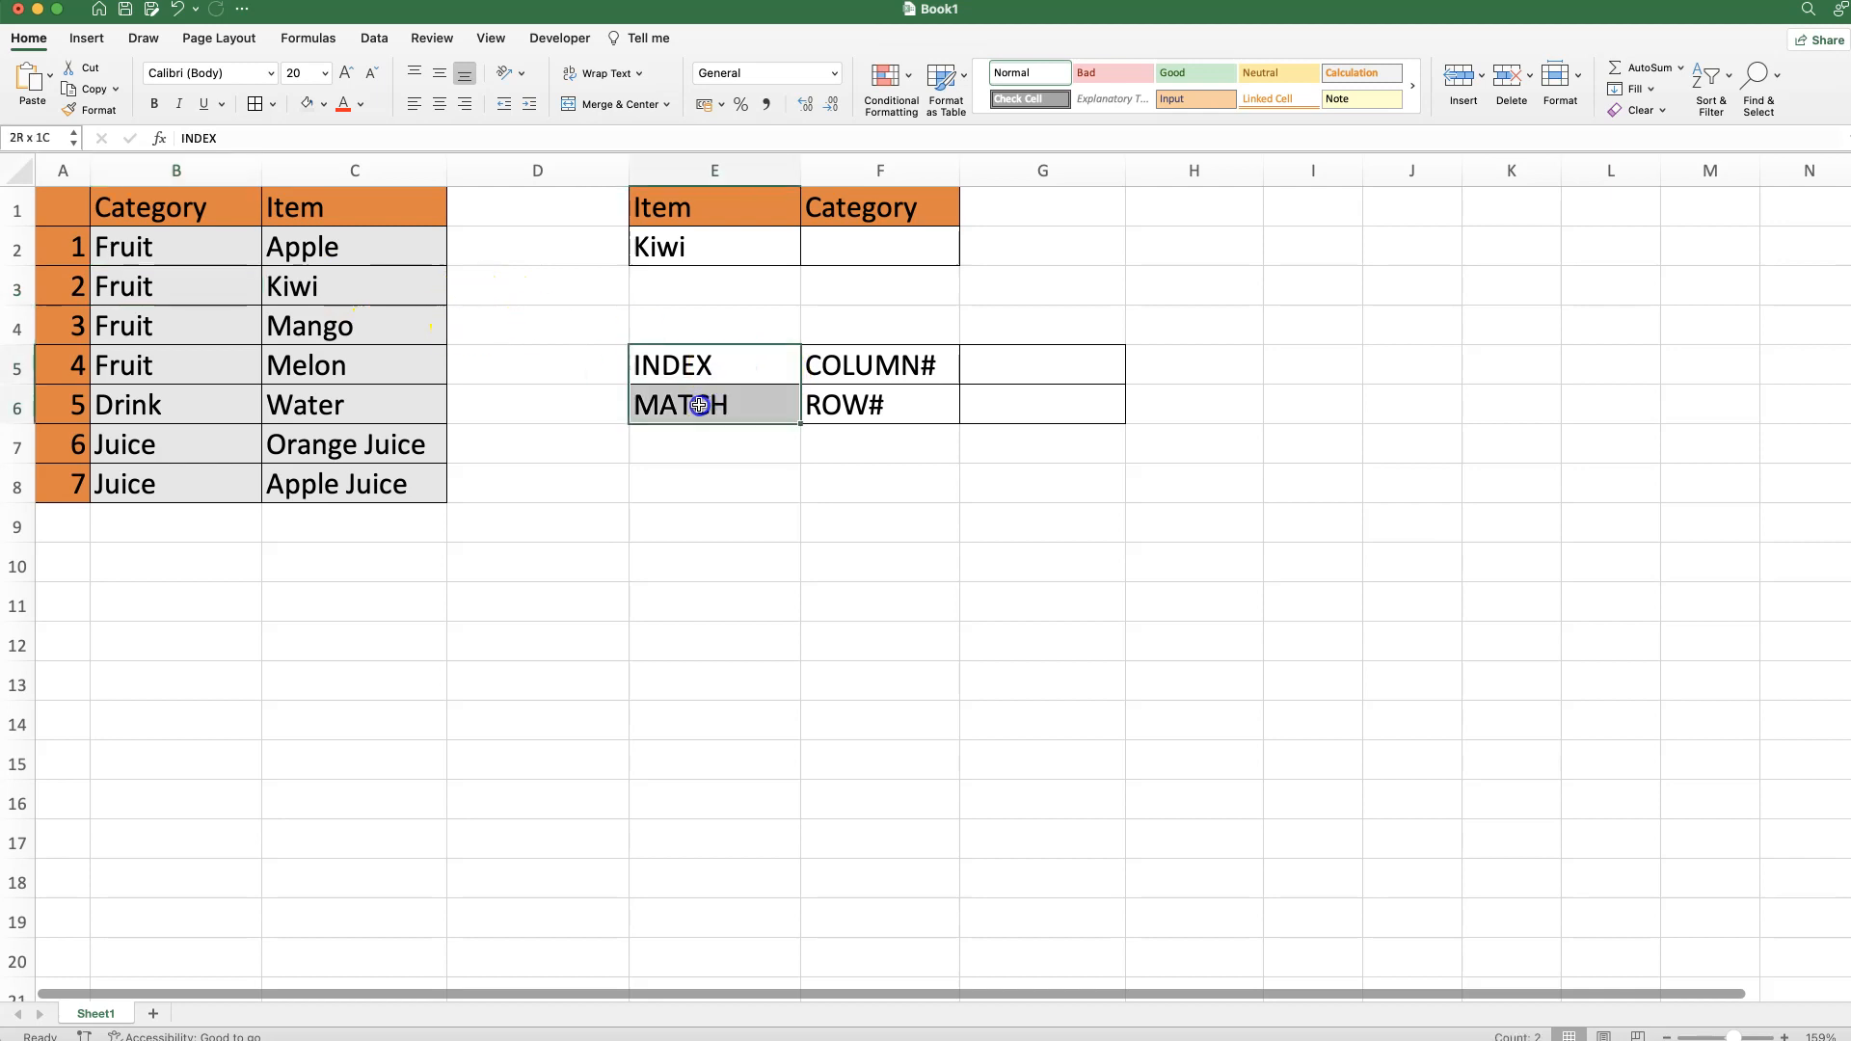
{"action": "left_click", "coordinate": [861, 258]}
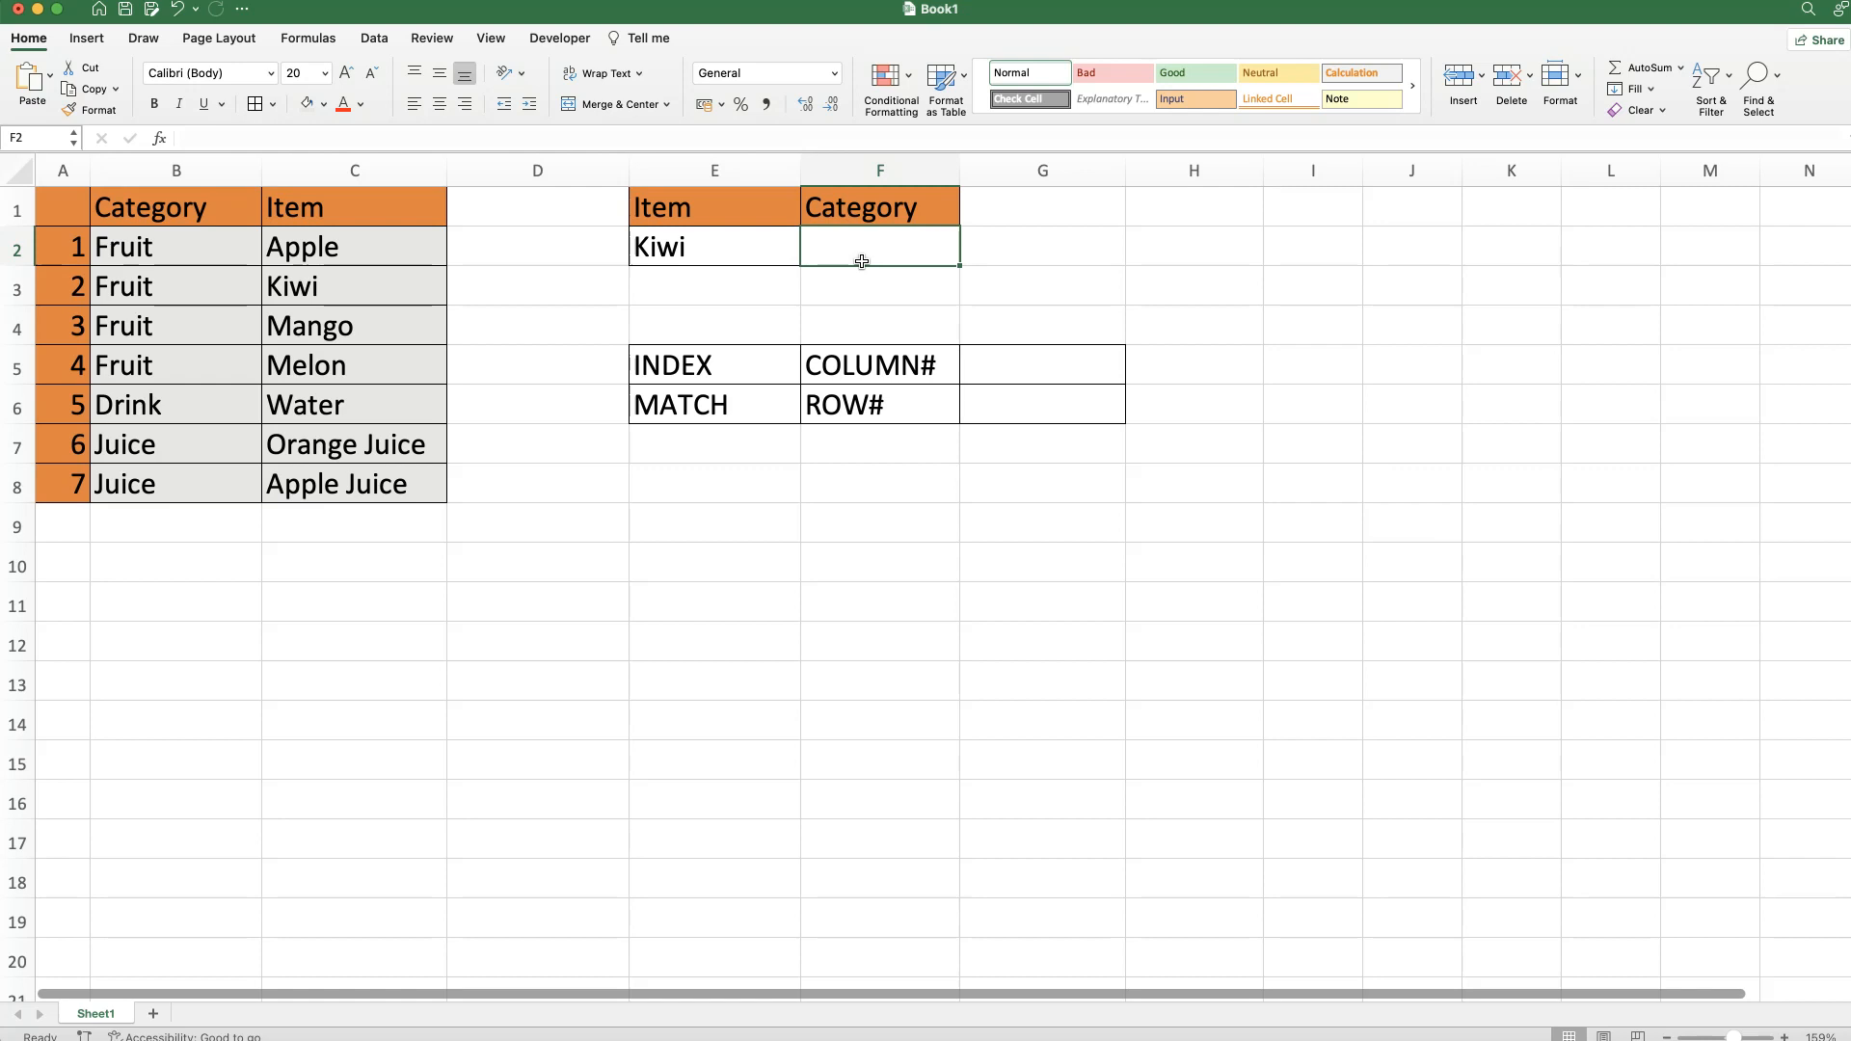
Build =INDEX(B2:C8,2,1) in F2 with the array-form argument builder so it returns Fruit.
{"action": "type", "text": "=INDEX("}
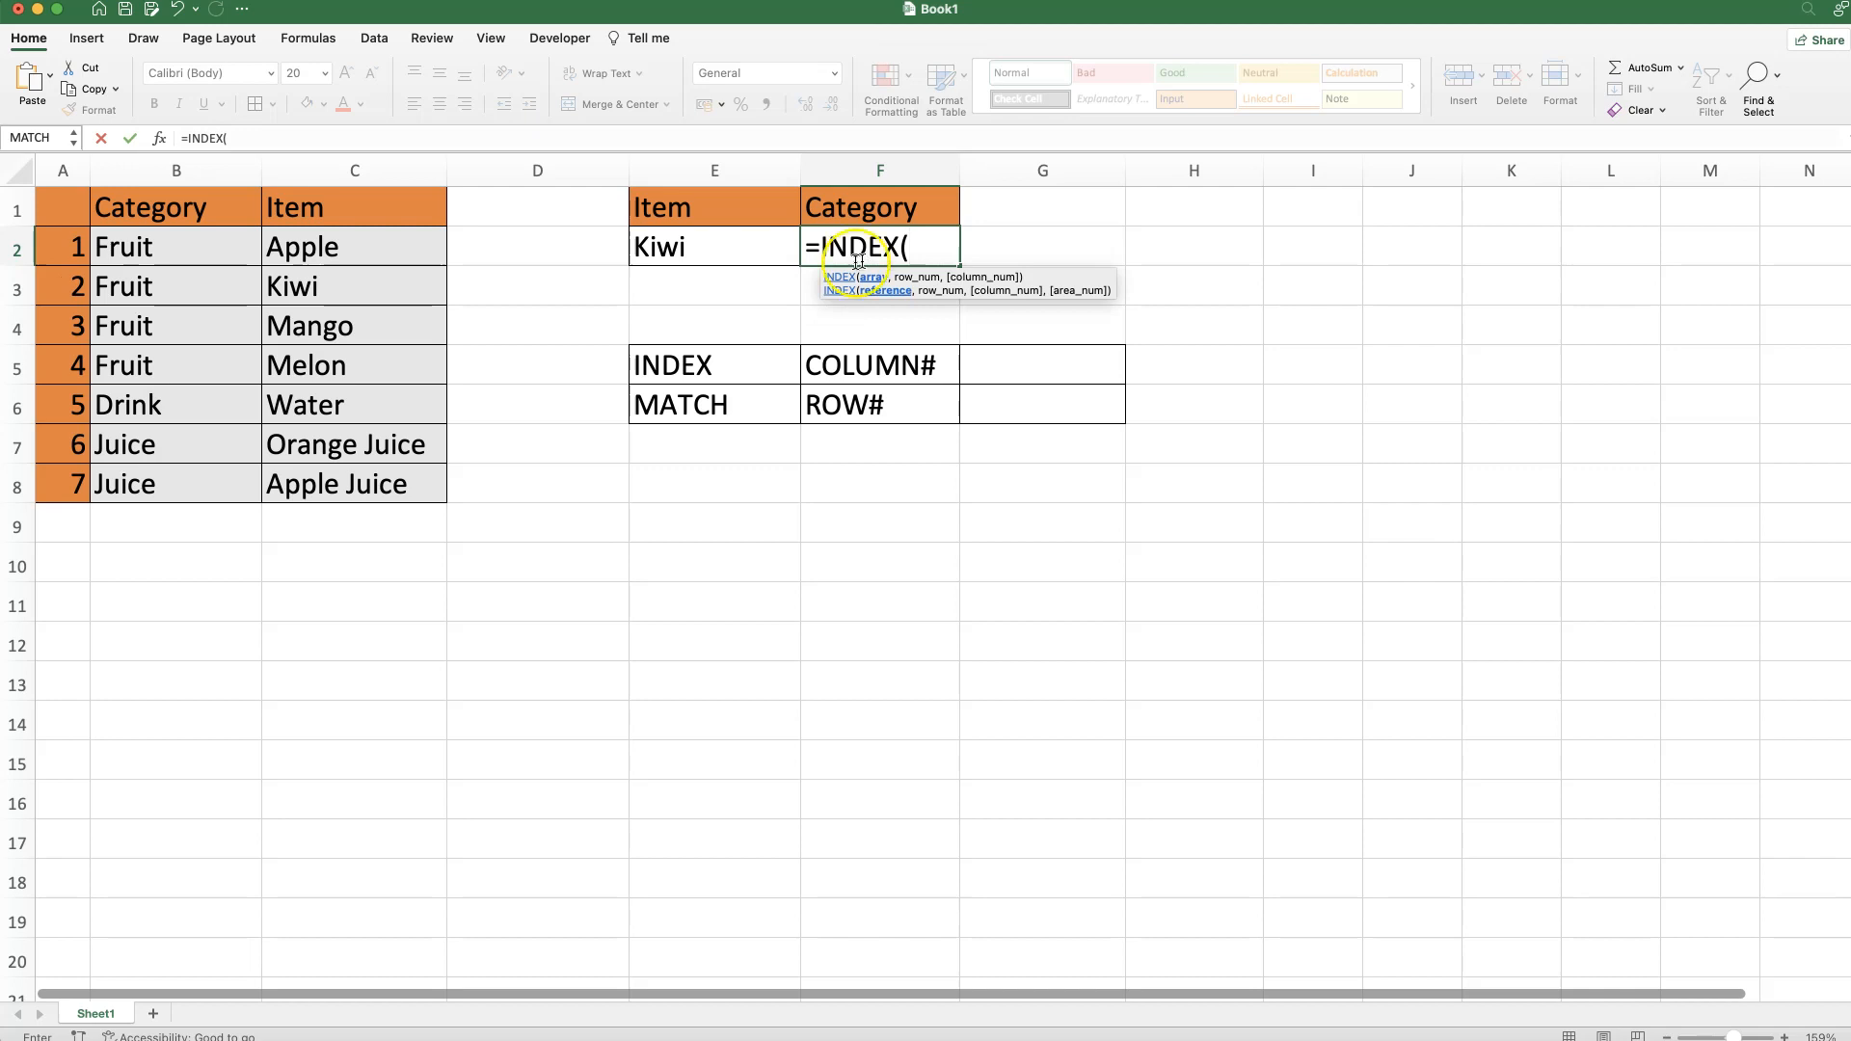
{"action": "left_click", "coordinate": [159, 139]}
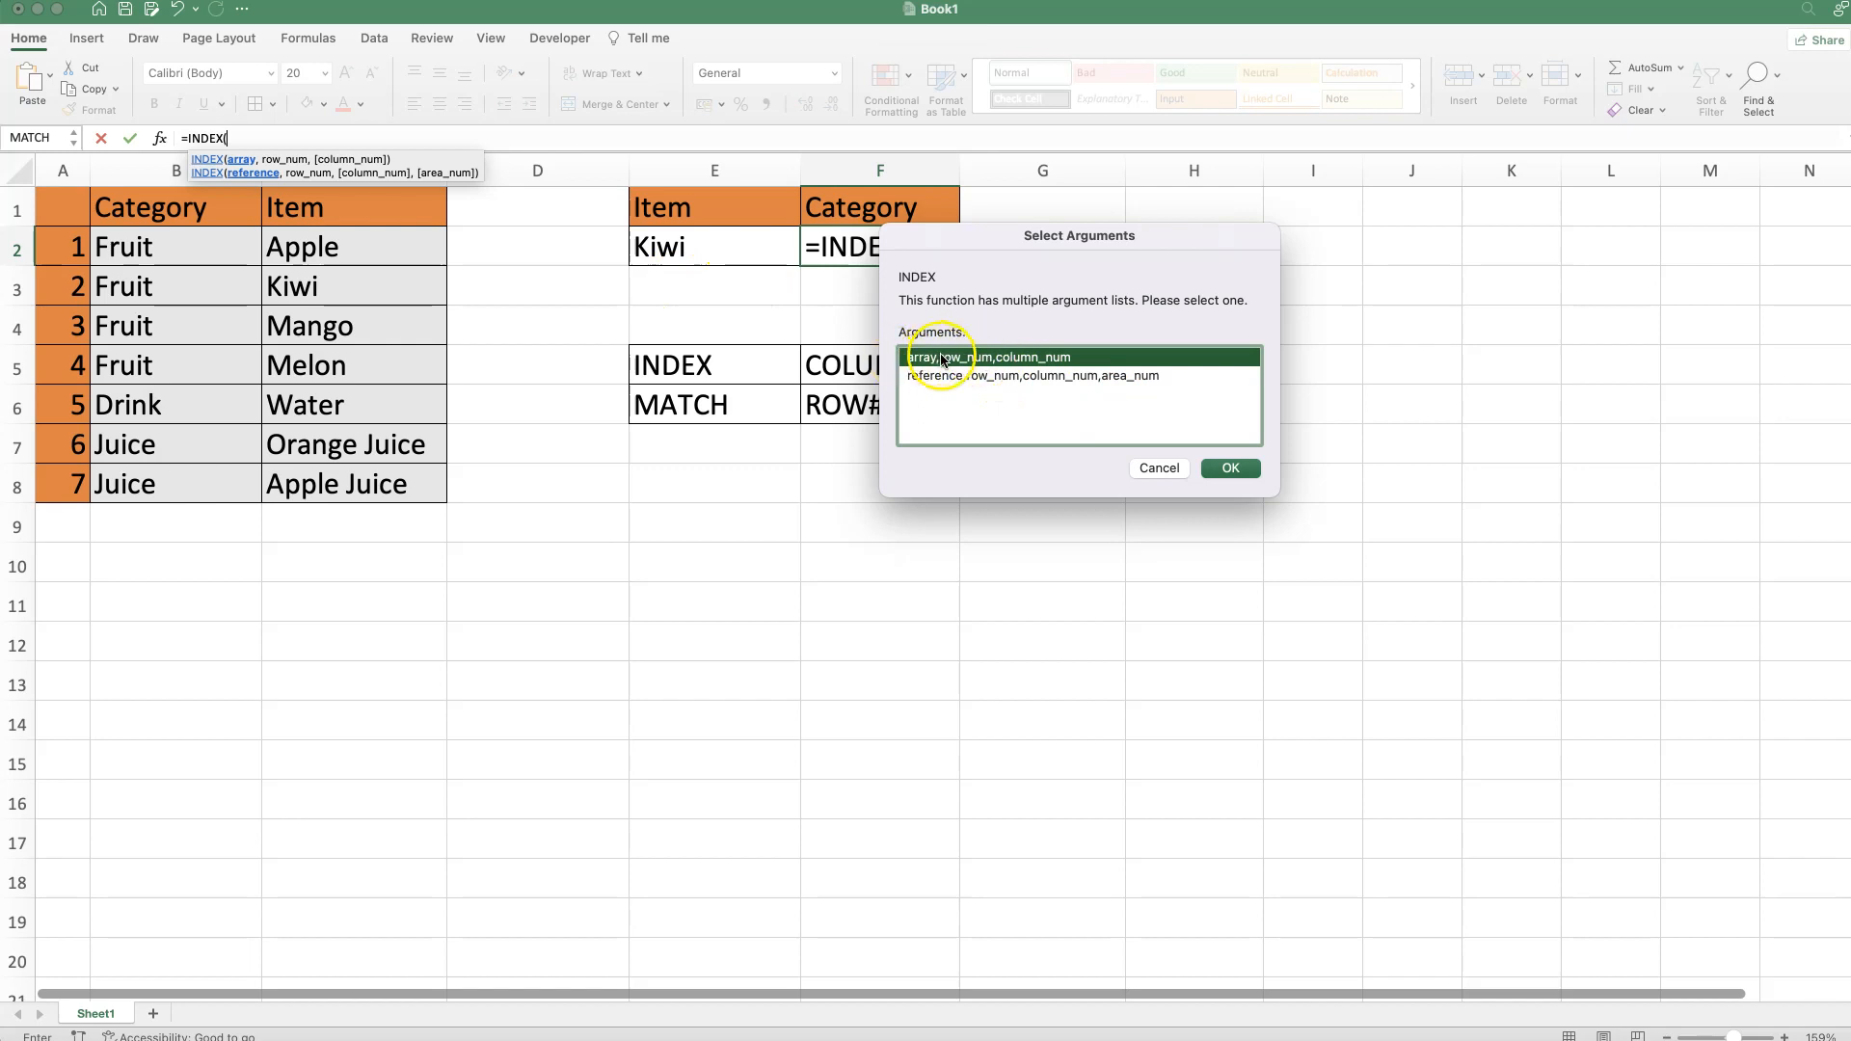
{"action": "left_click", "coordinate": [1227, 469]}
{"action": "left_click", "coordinate": [1626, 279]}
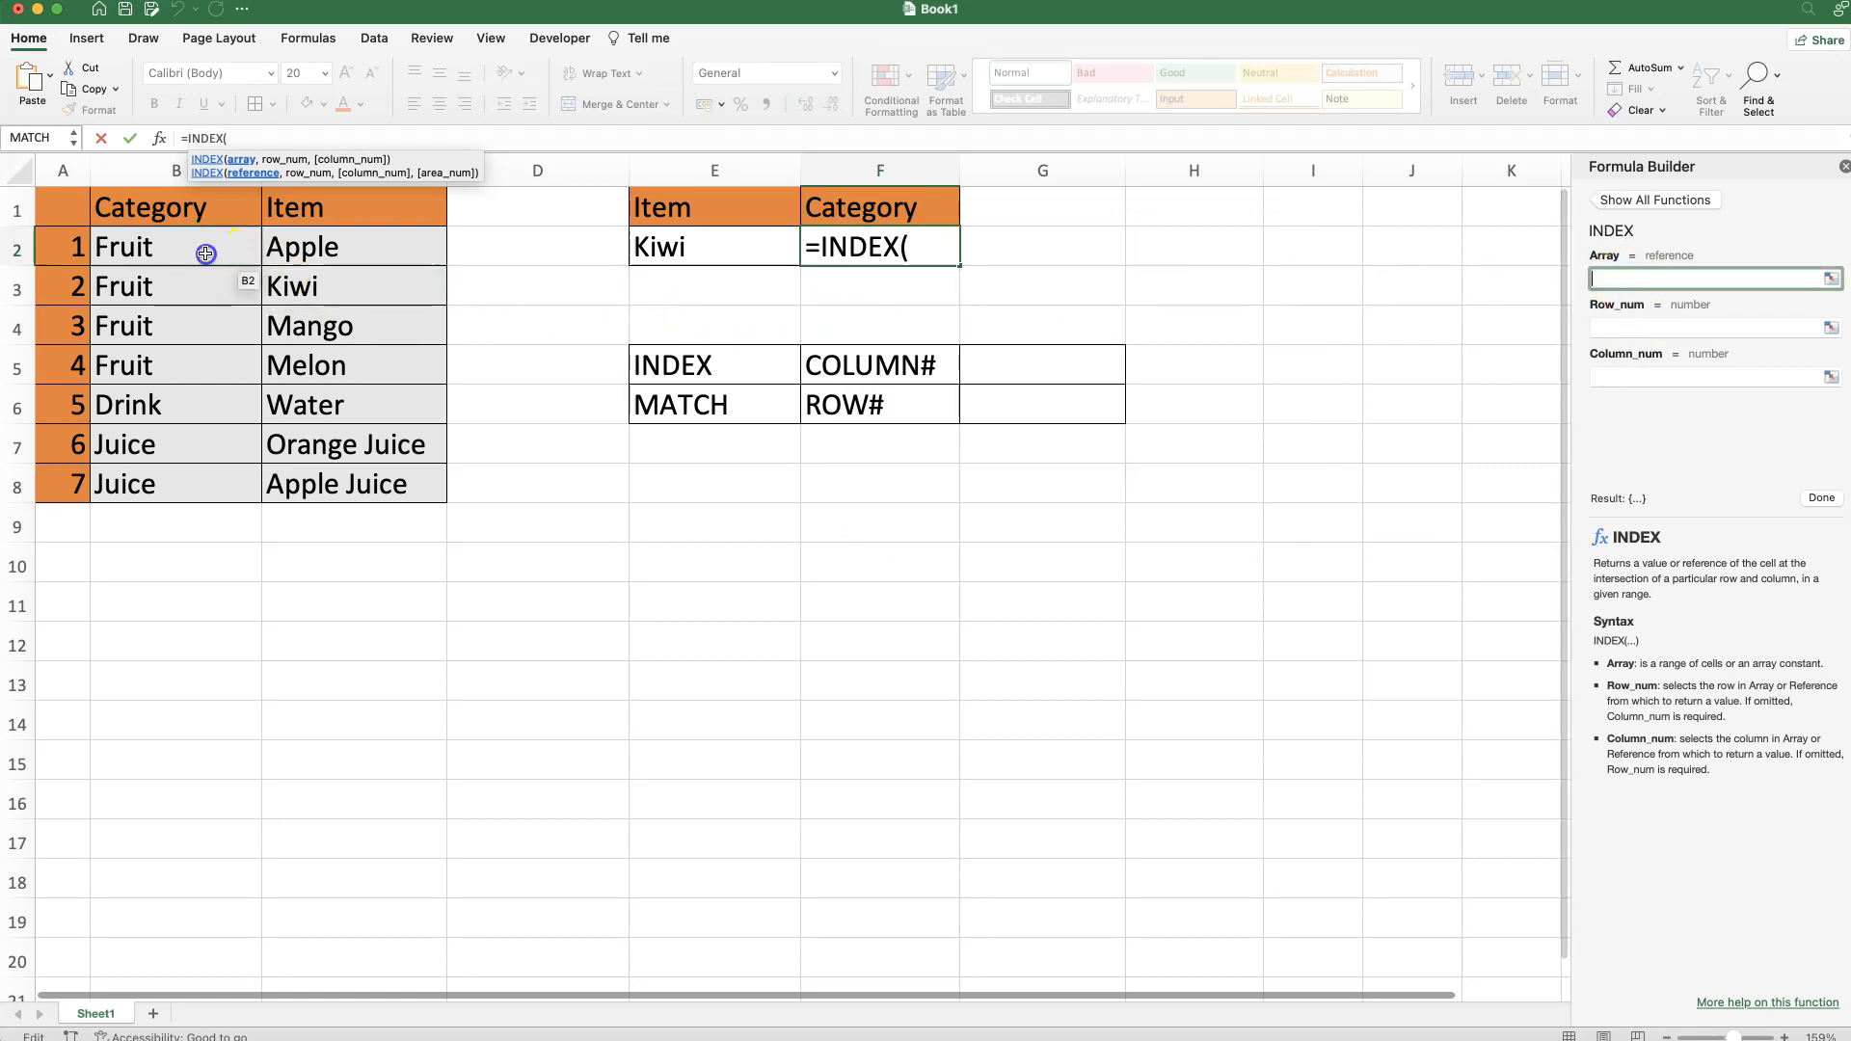
{"action": "left_click_drag", "start_coordinate": [199, 247], "coordinate": [298, 495]}
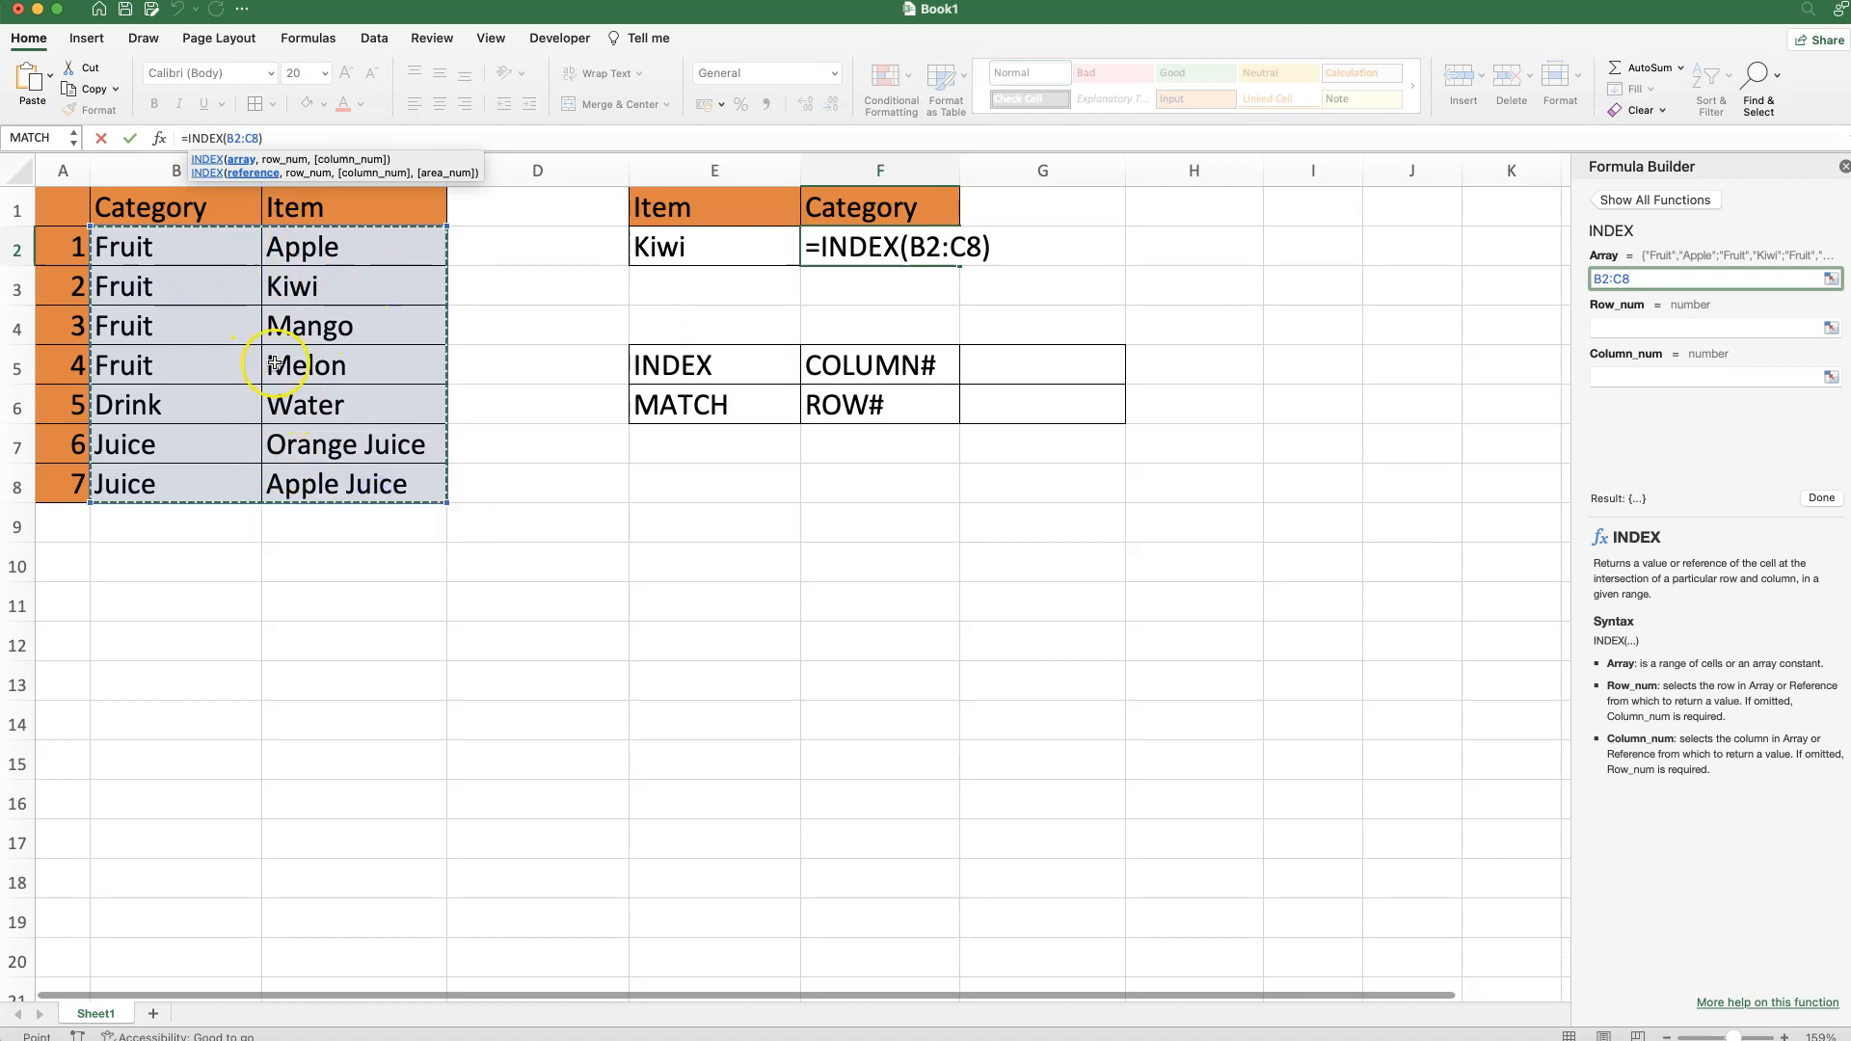
{"action": "left_click", "coordinate": [1709, 330]}
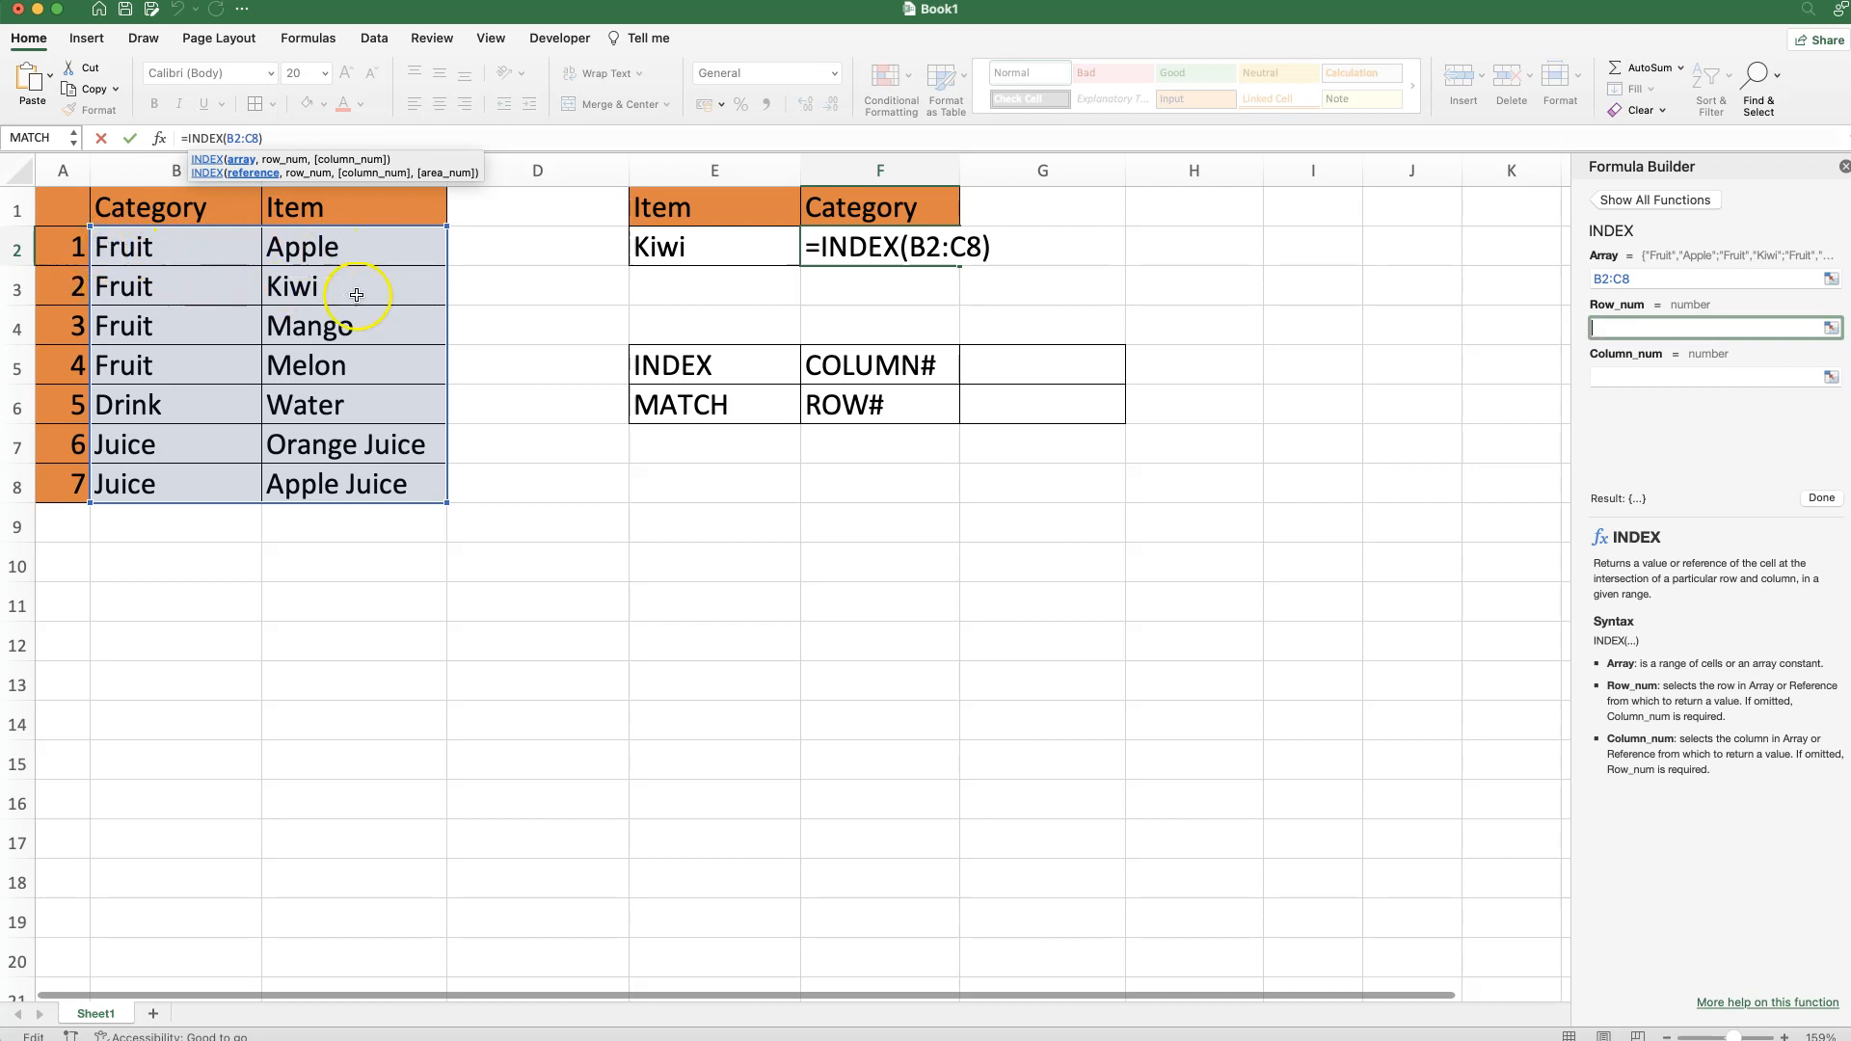
{"action": "type", "text": "2"}
{"action": "left_click", "coordinate": [1643, 376]}
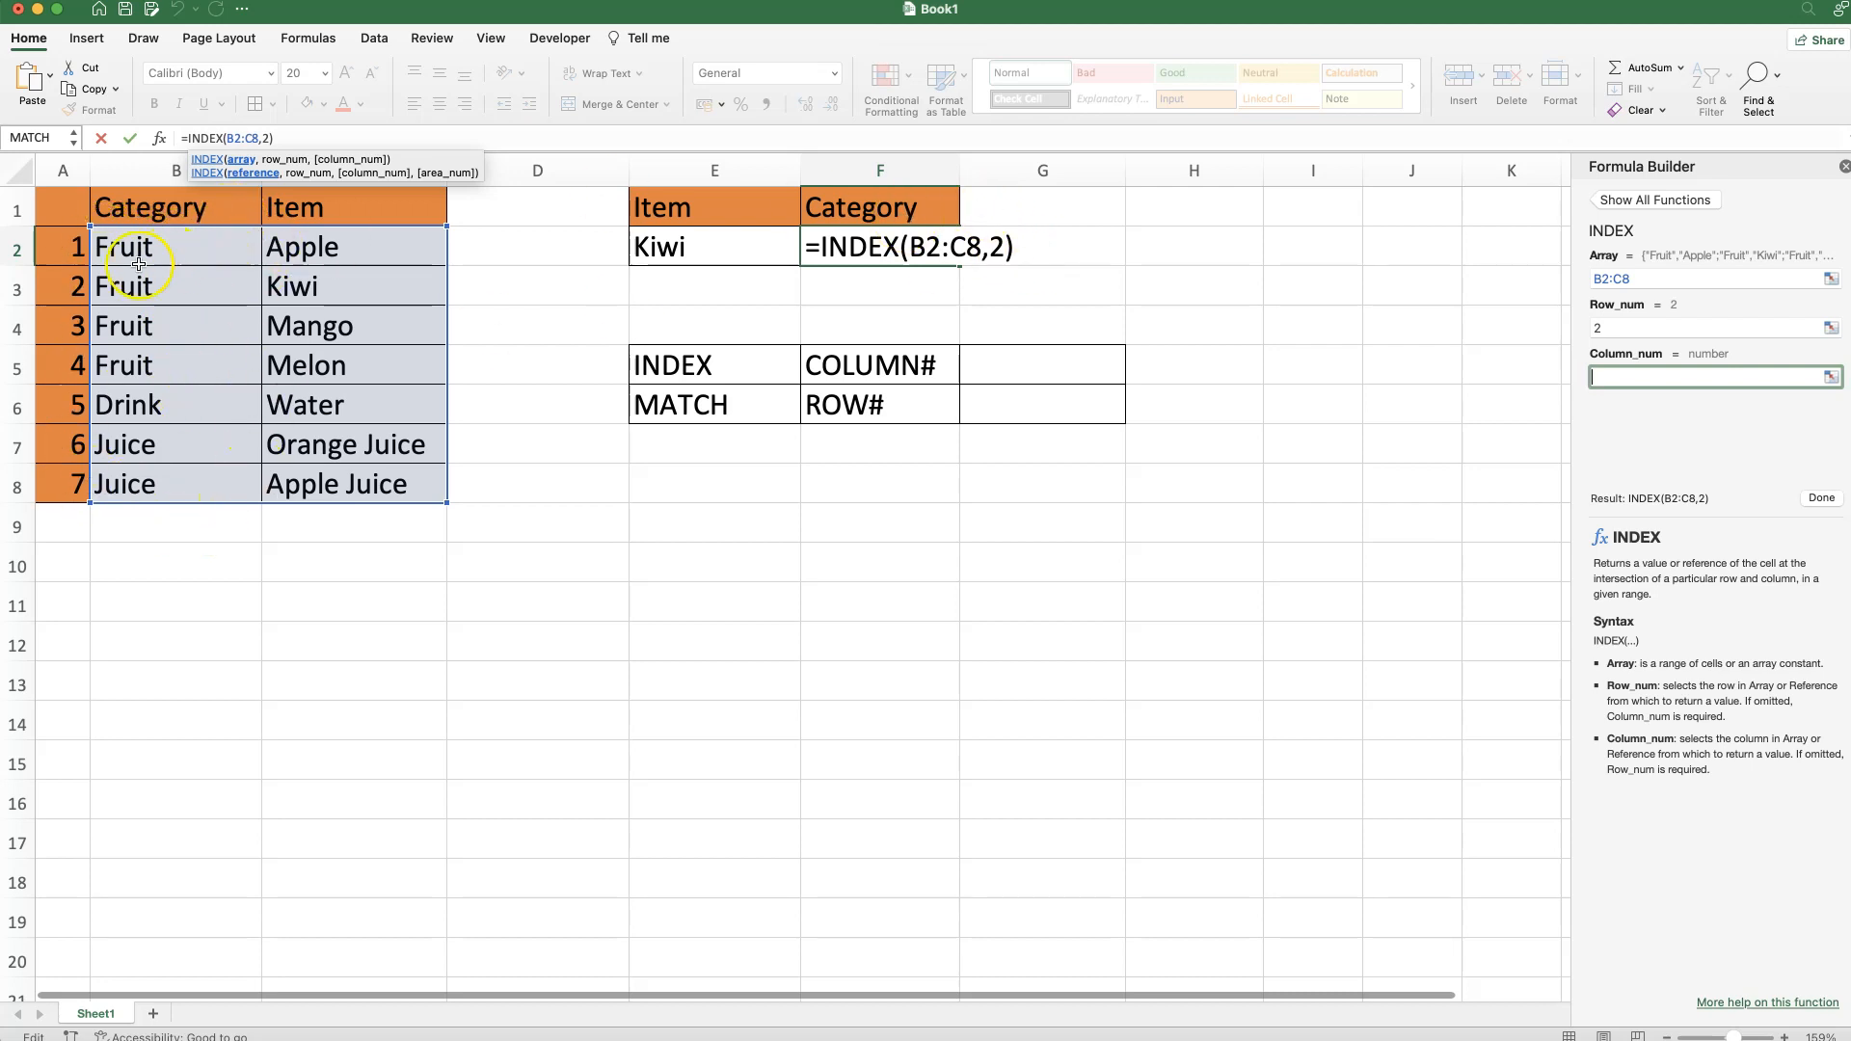
{"action": "type", "text": "1"}
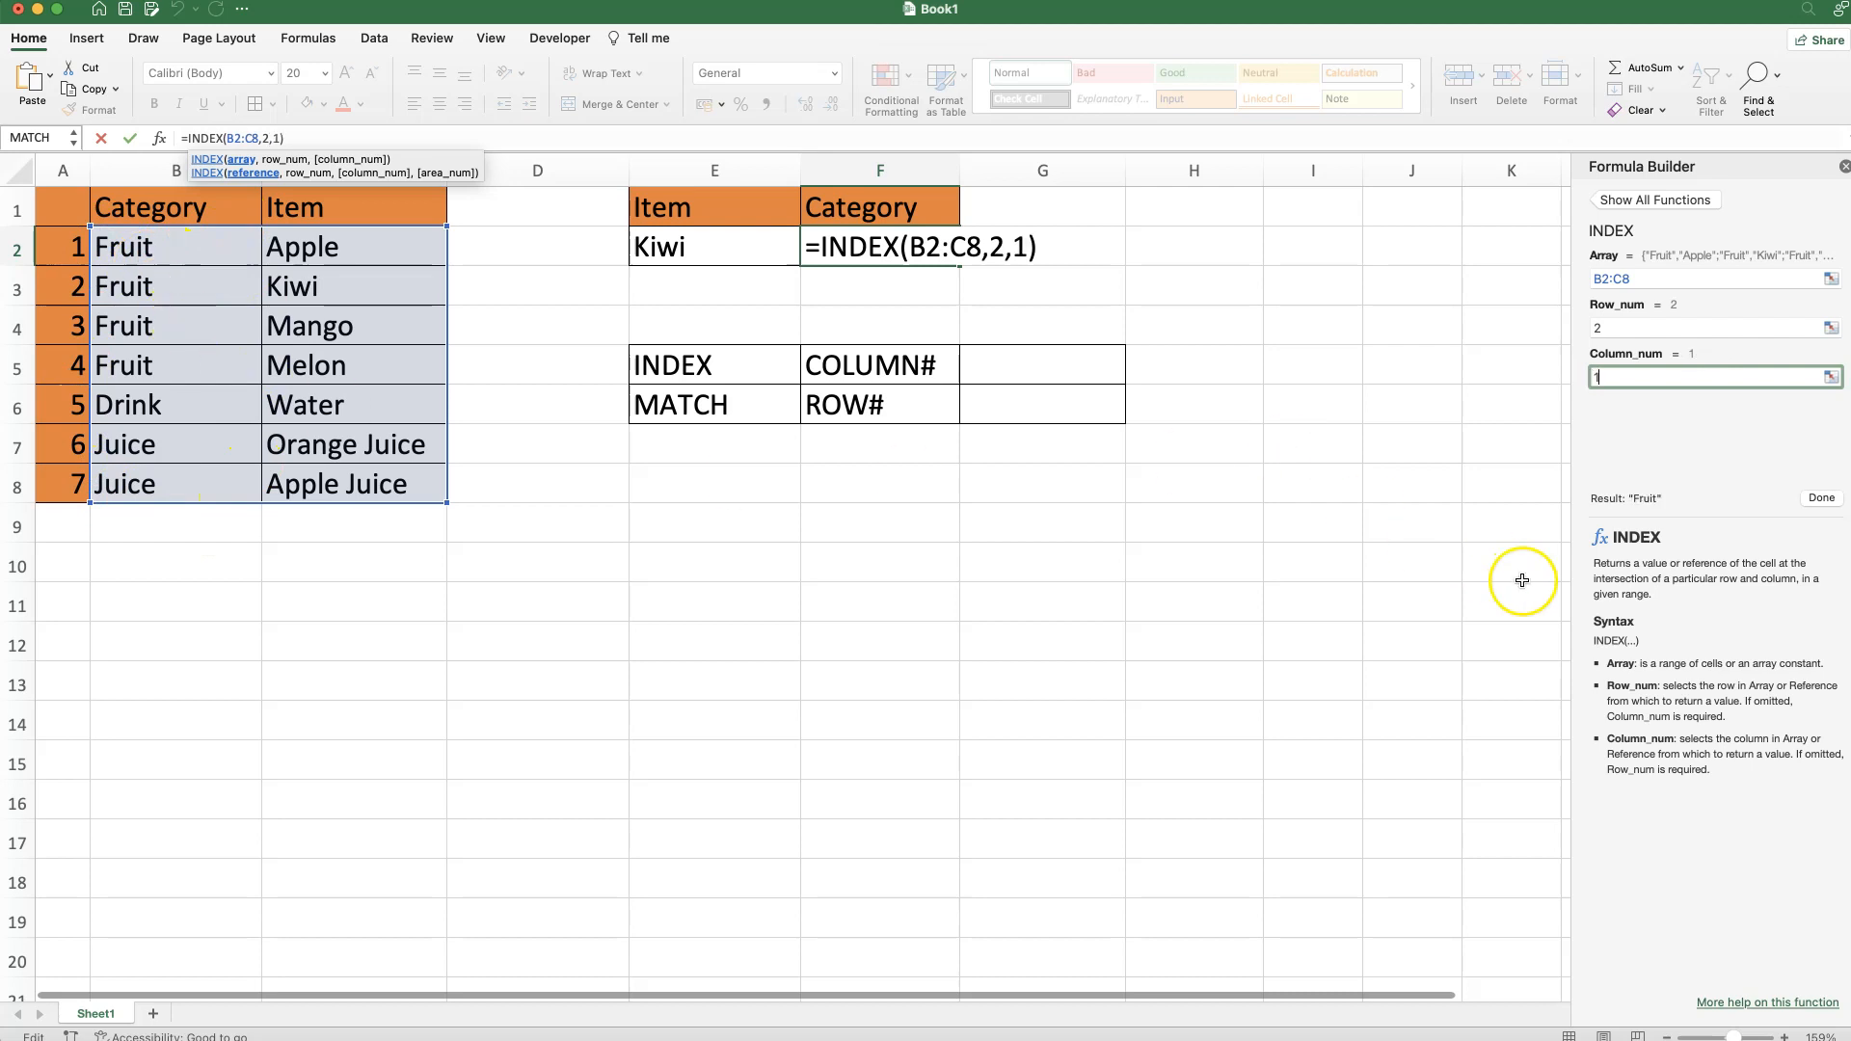
{"action": "left_click", "coordinate": [1821, 498]}
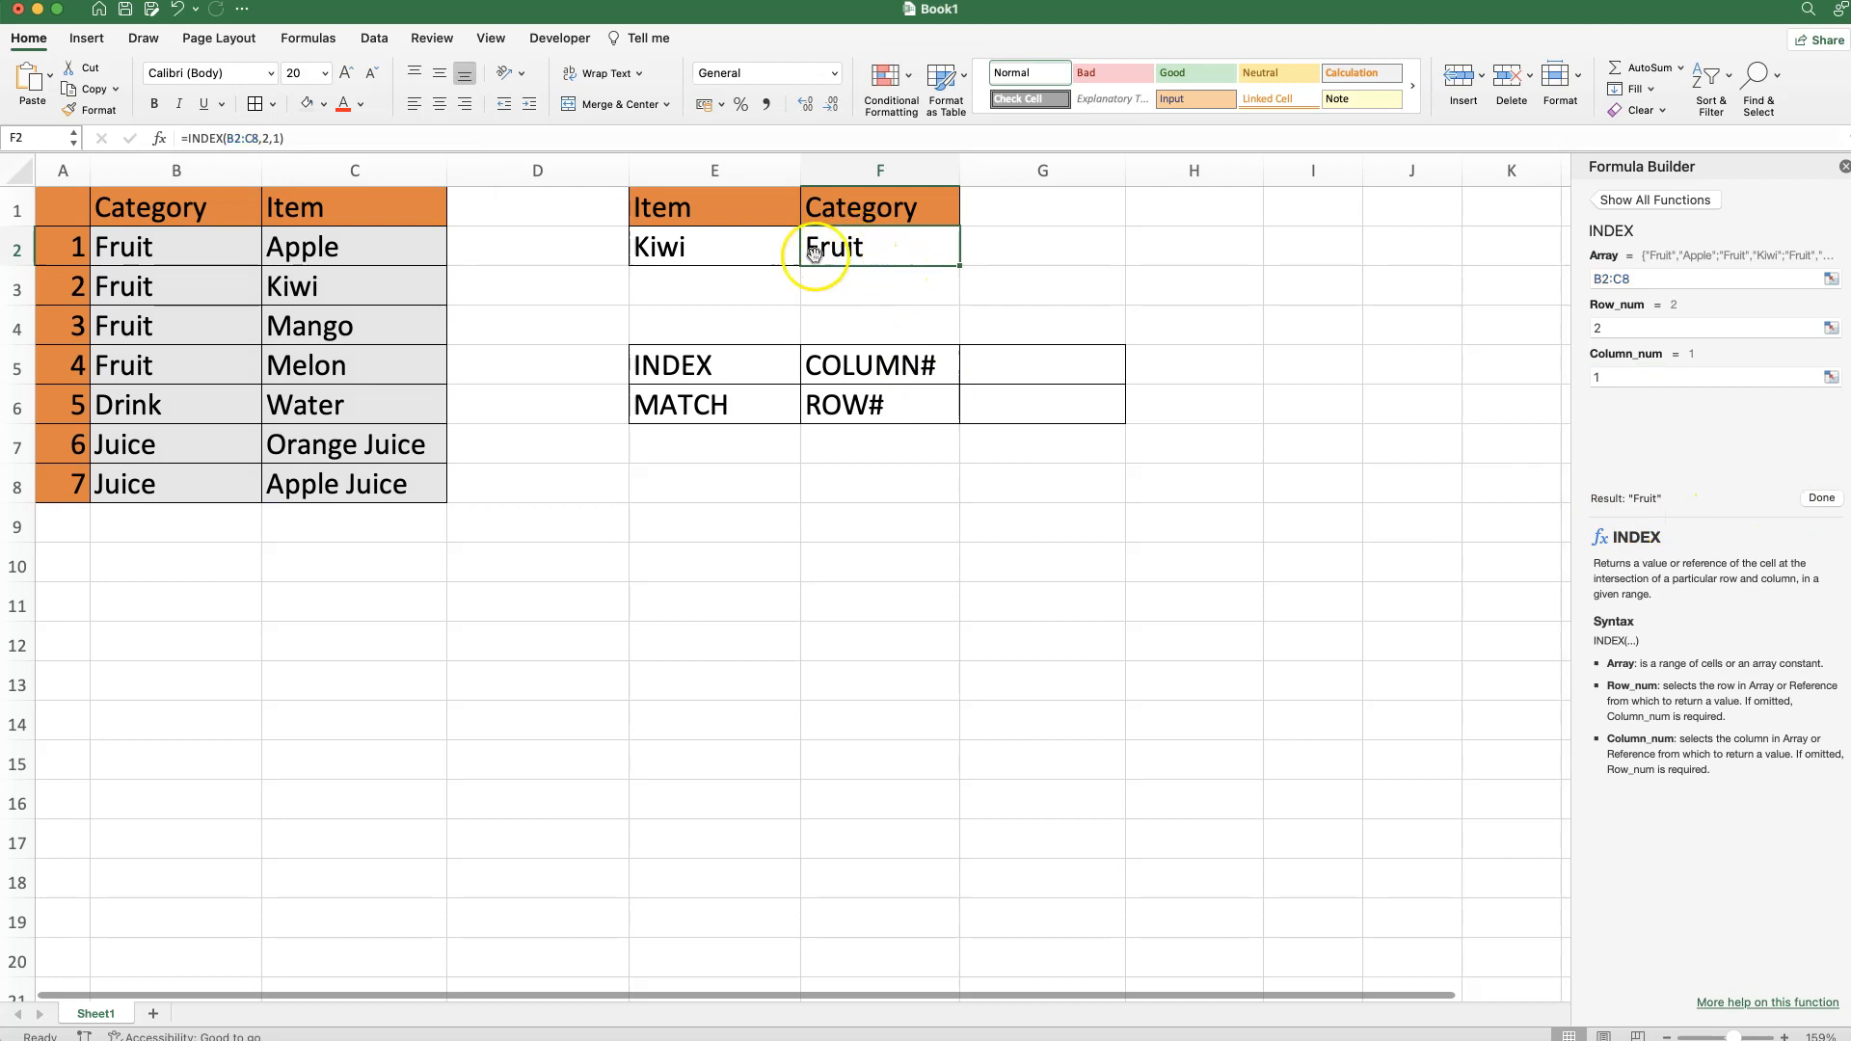
{"action": "left_click", "coordinate": [760, 253]}
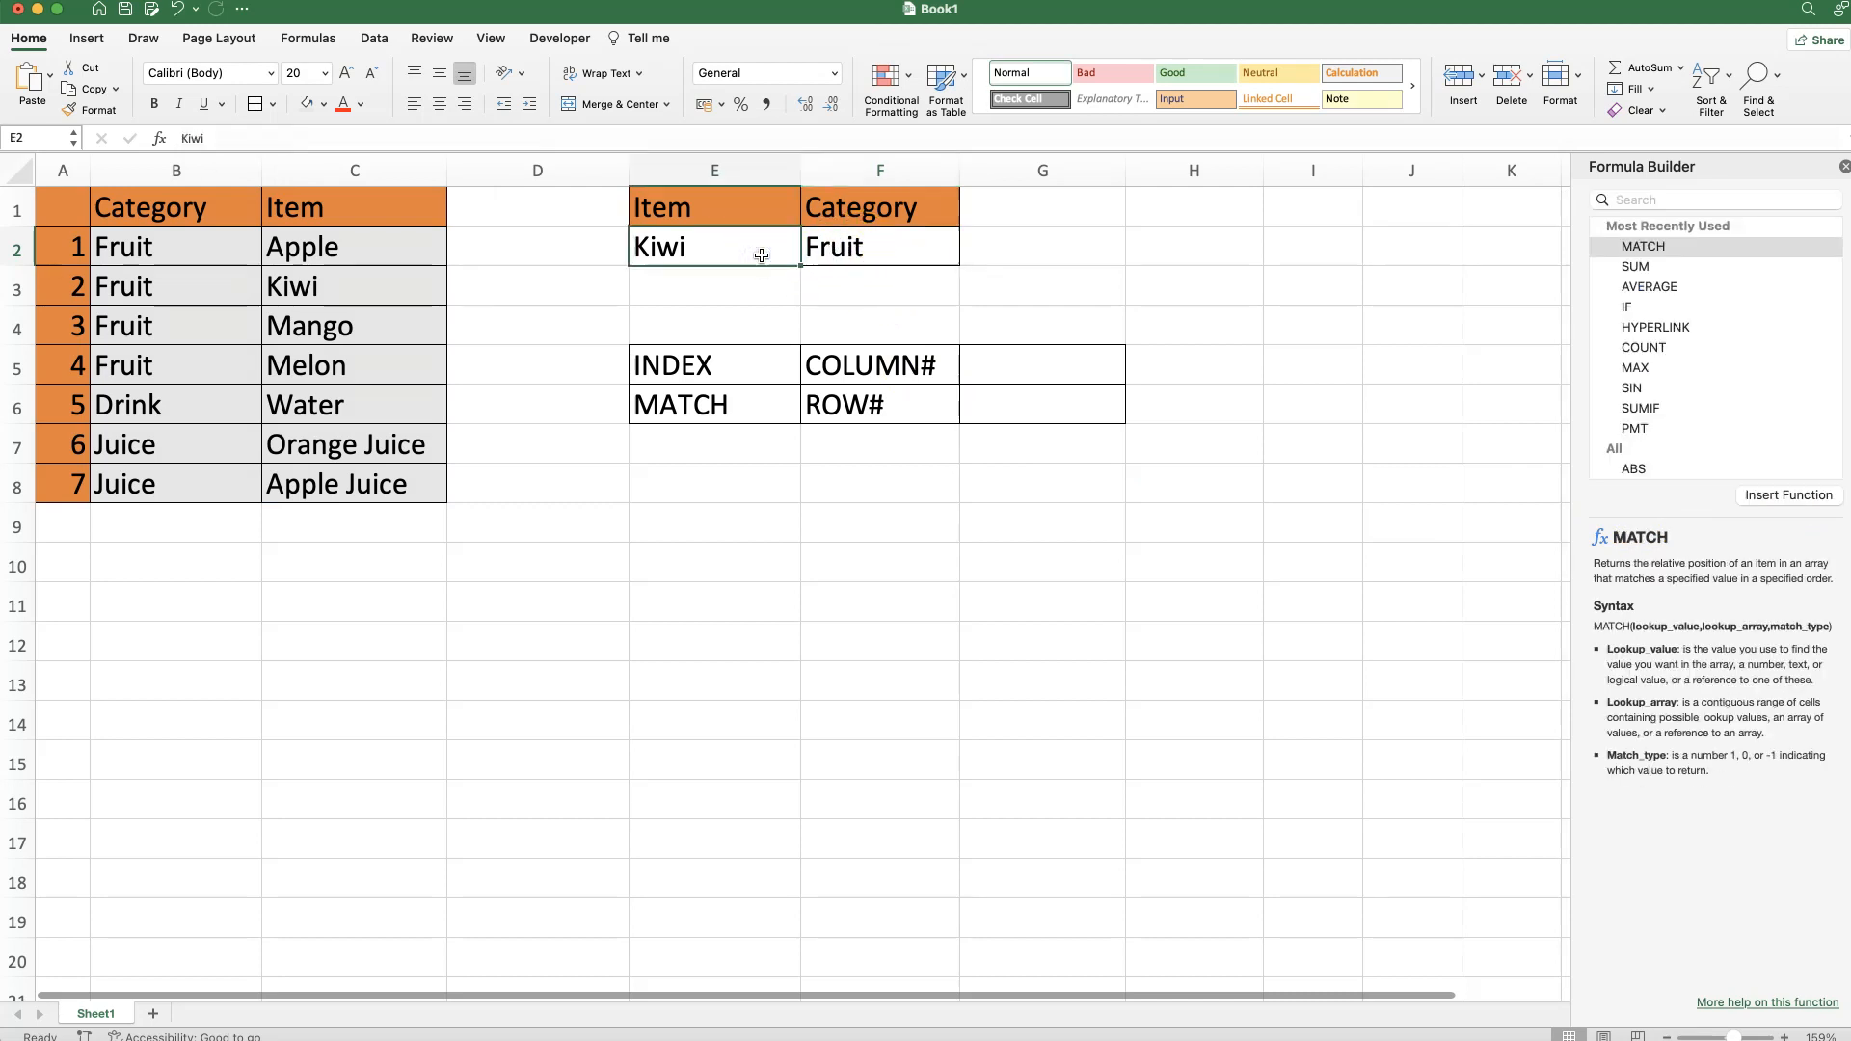
Enter Water in E2 and change F2's INDEX row number to 5 so it returns Drink.
{"action": "type", "text": "Wa"}
{"action": "key", "text": "Return"}
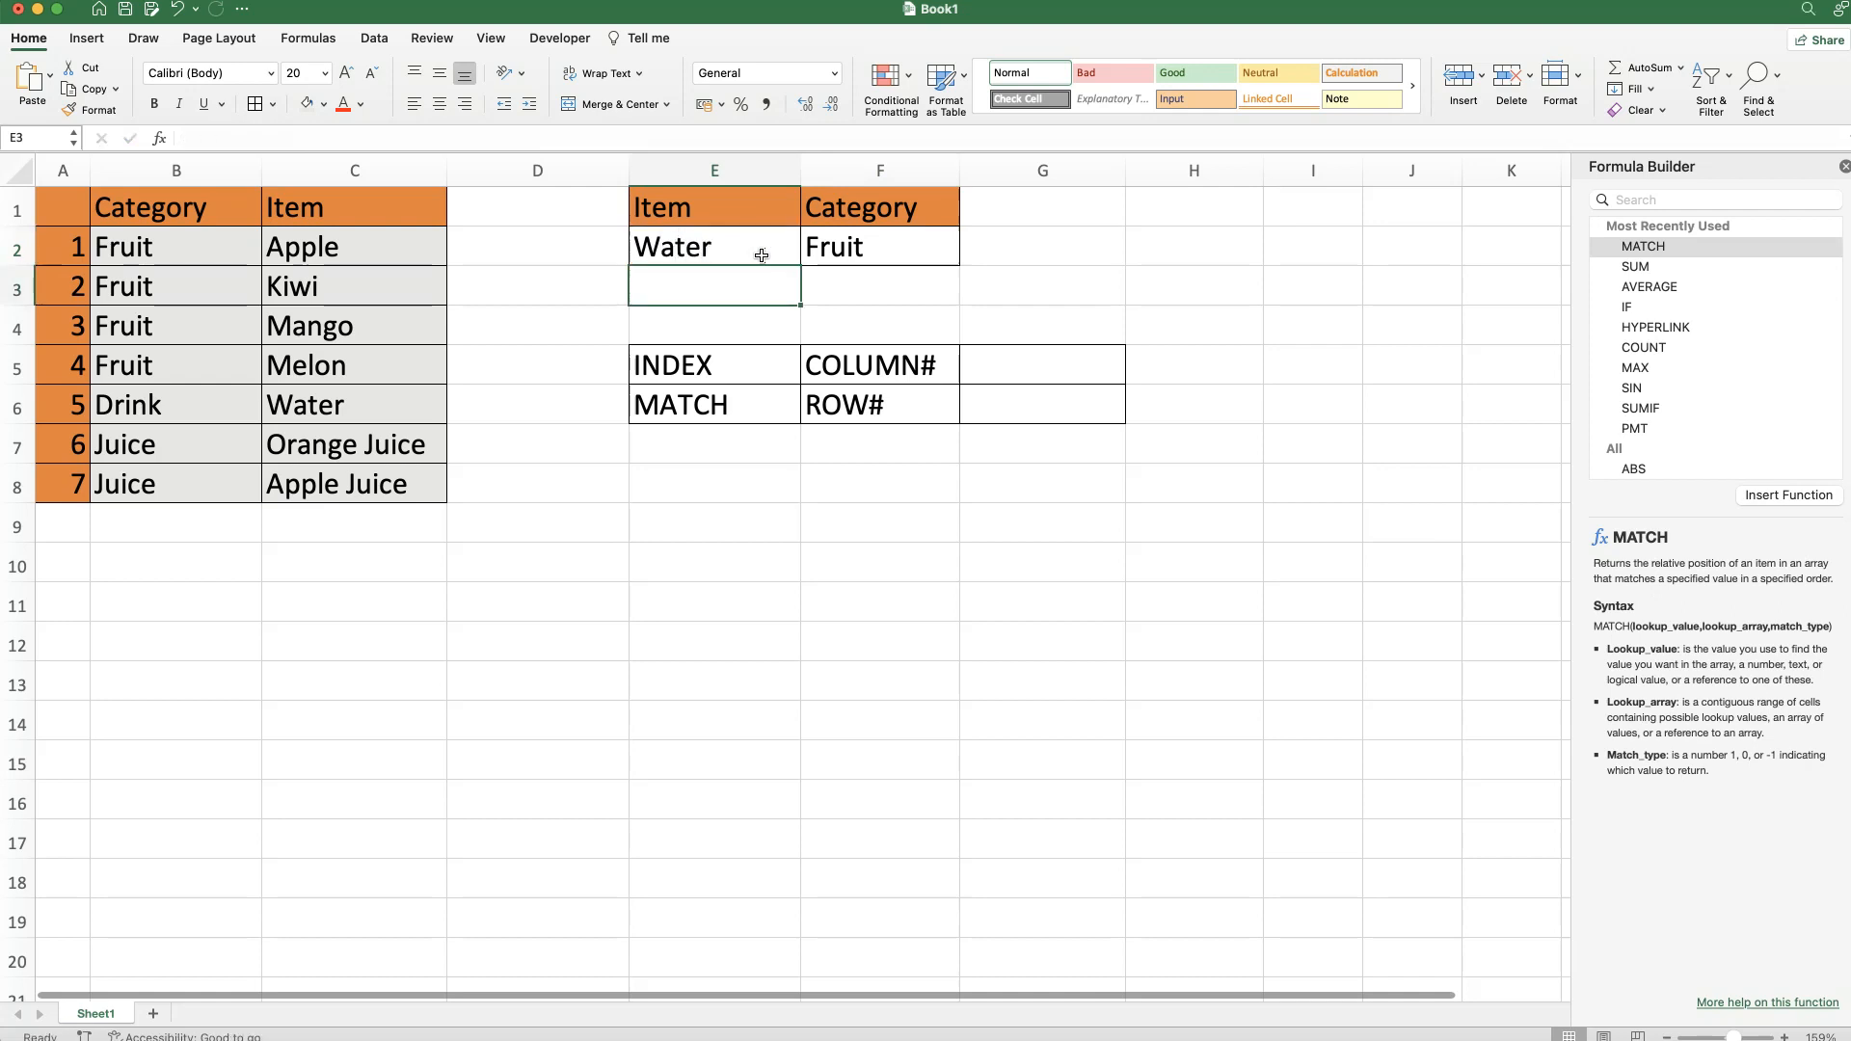
{"action": "left_click", "coordinate": [899, 246]}
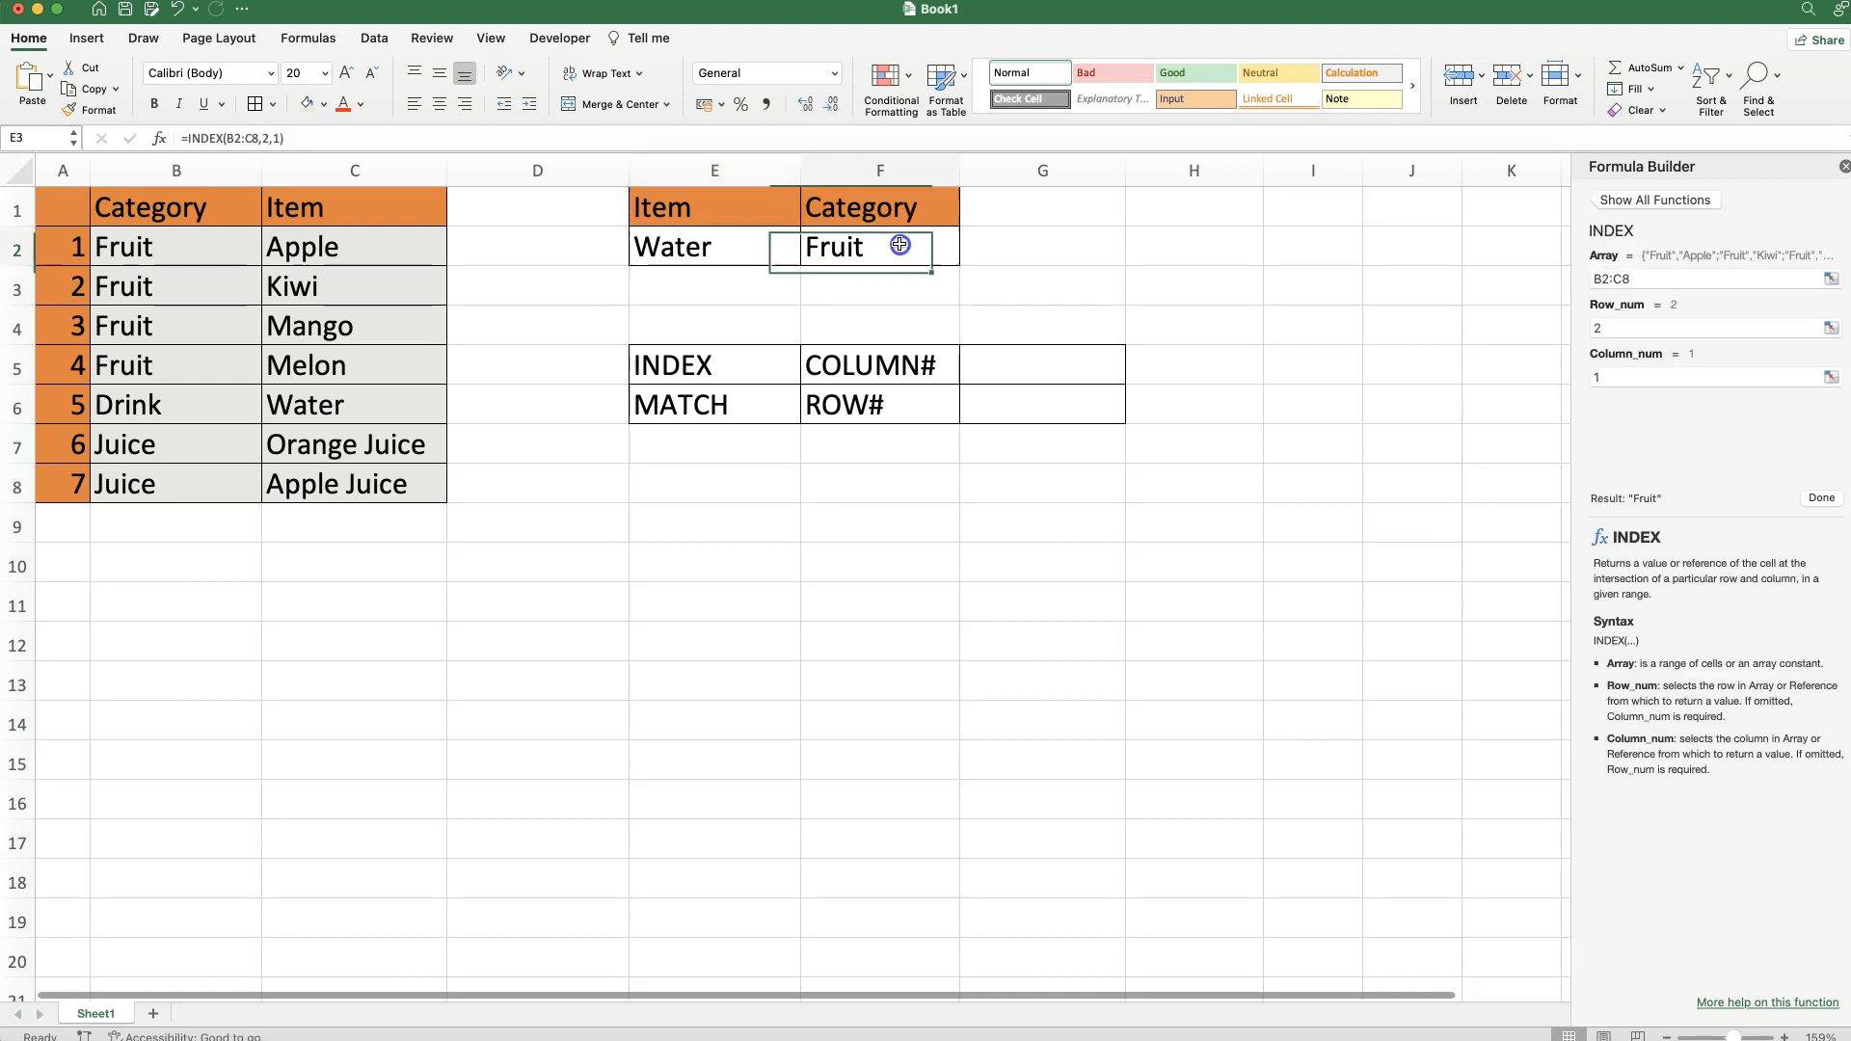
{"action": "left_click", "coordinate": [1617, 330]}
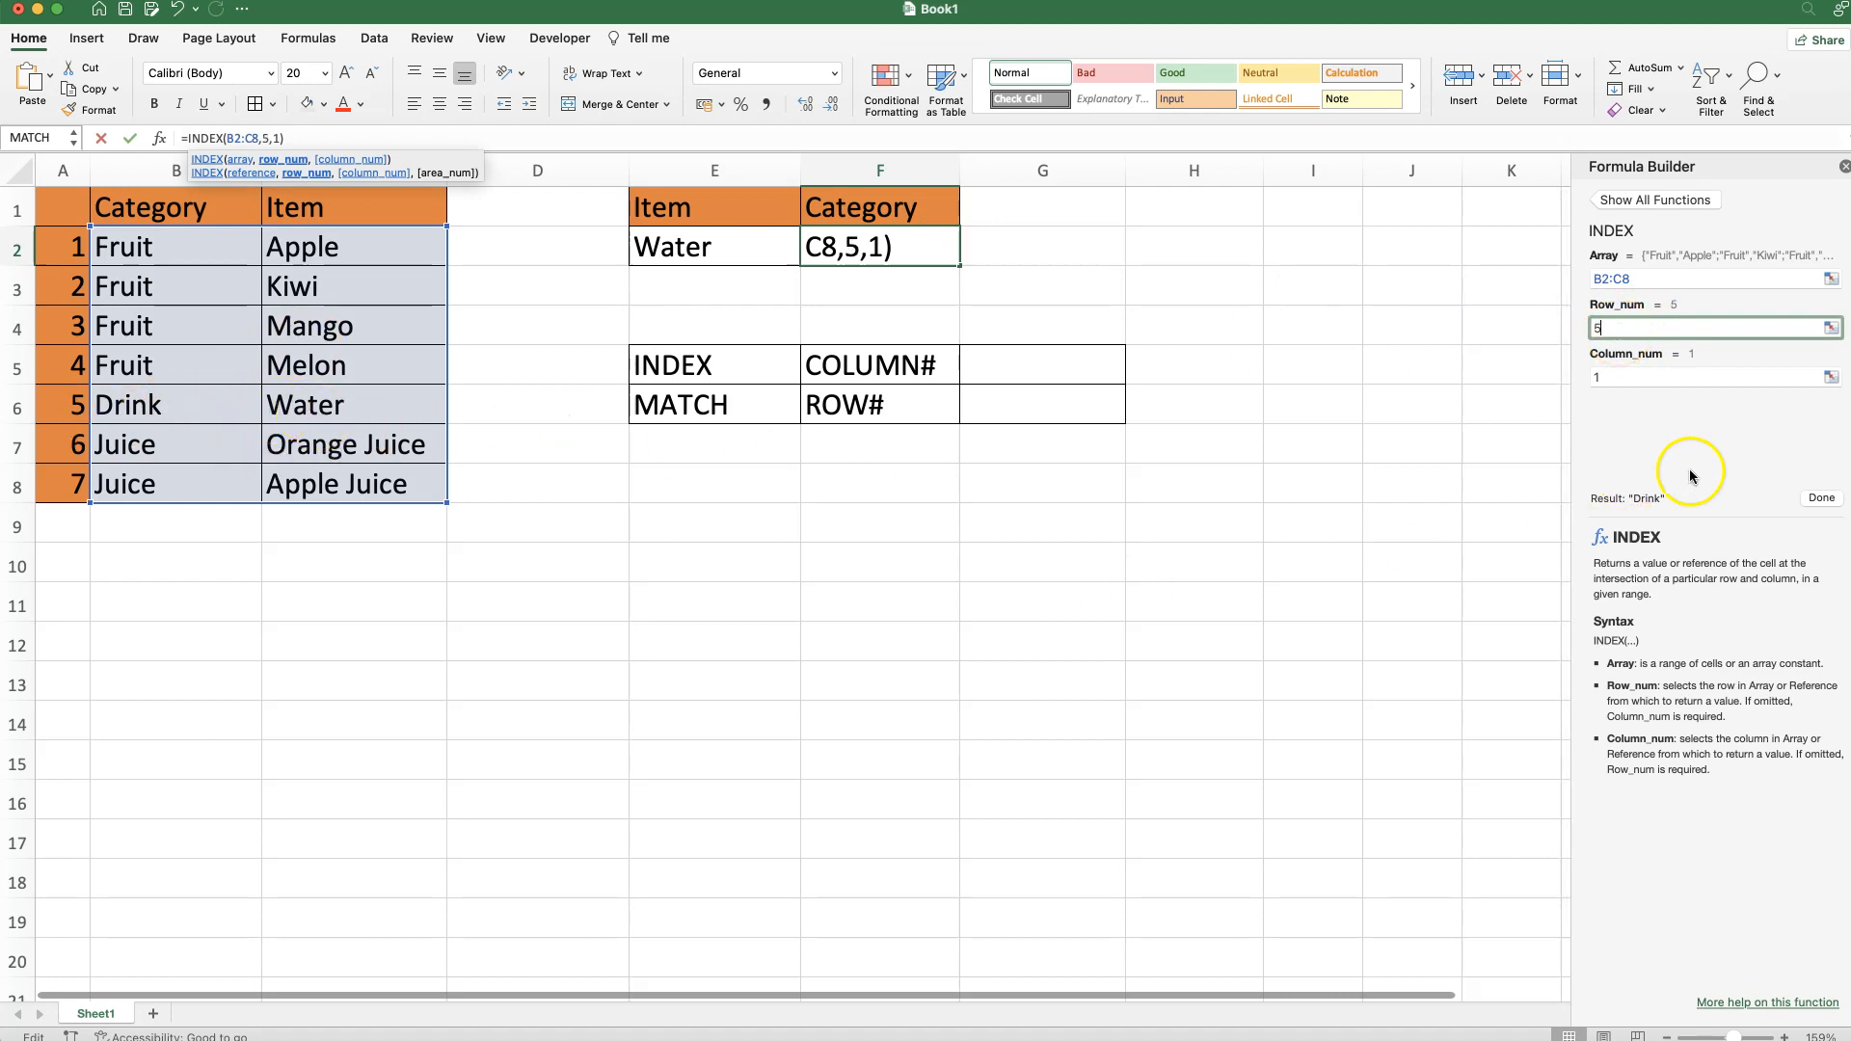
{"action": "left_click", "coordinate": [1821, 495]}
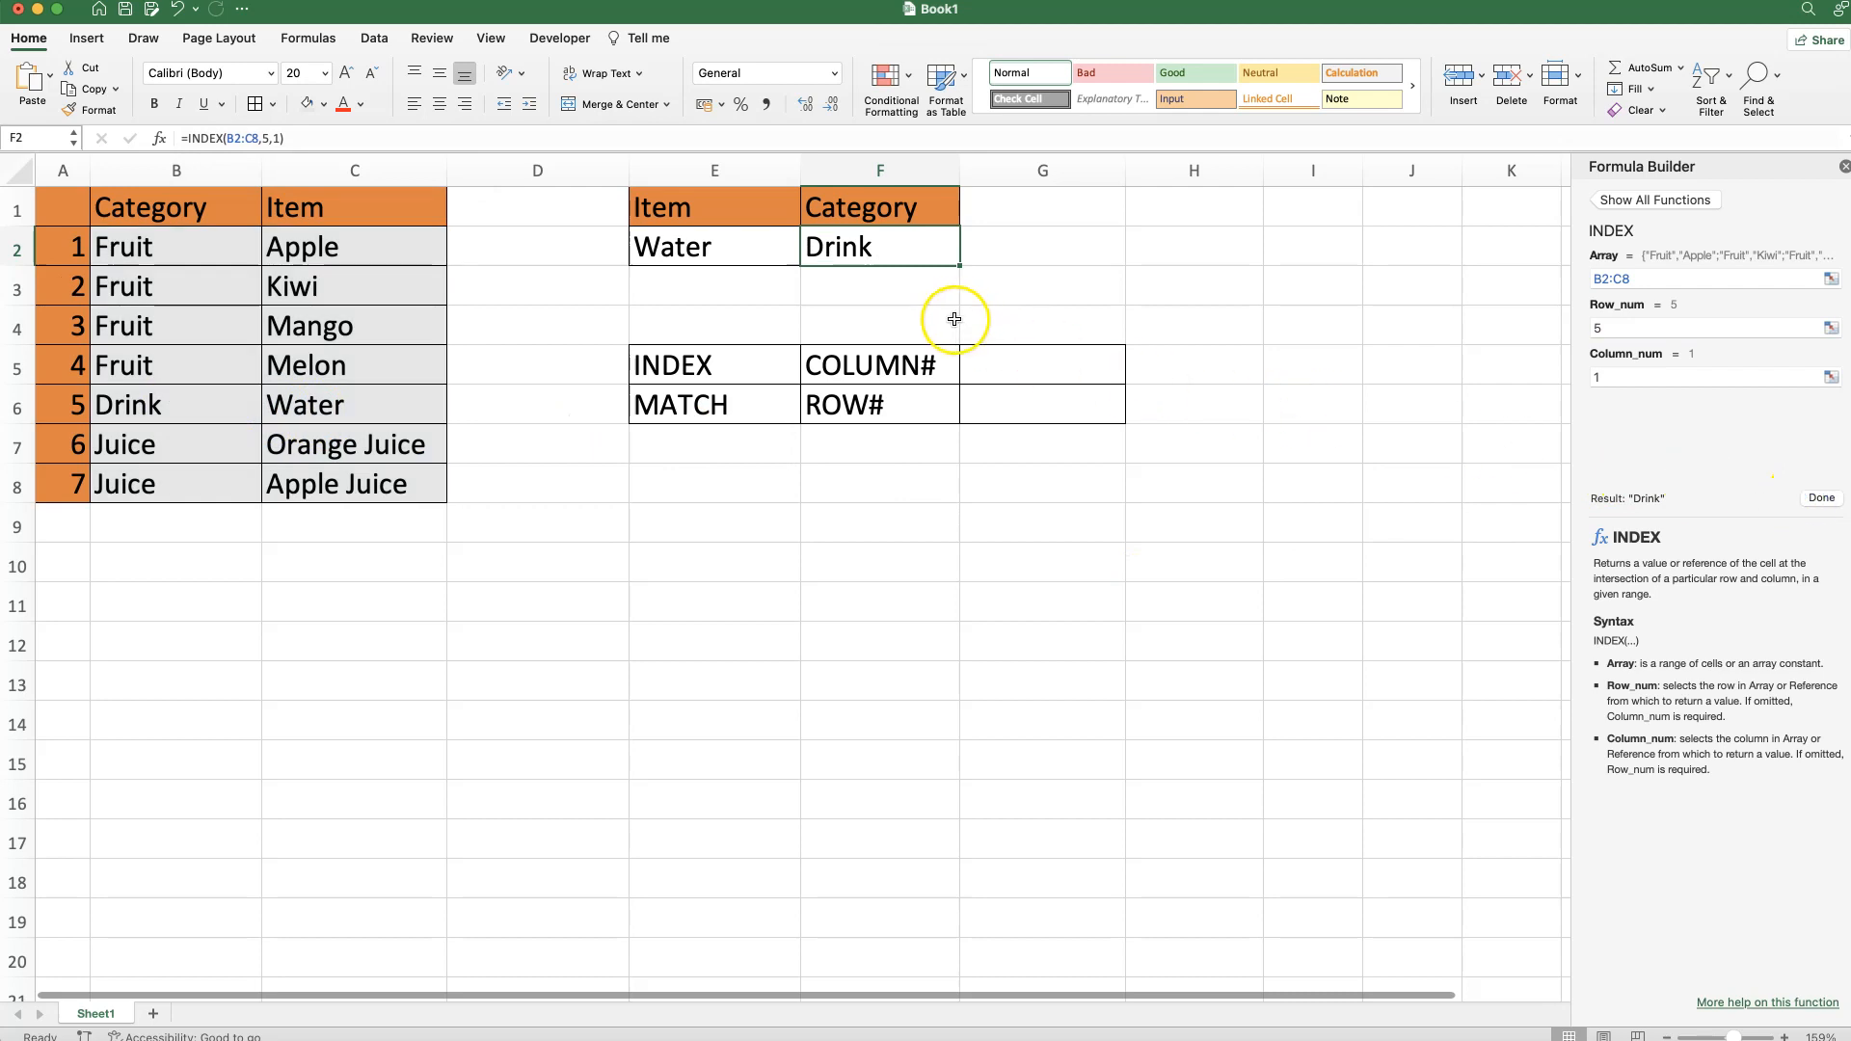
{"action": "left_click", "coordinate": [849, 249]}
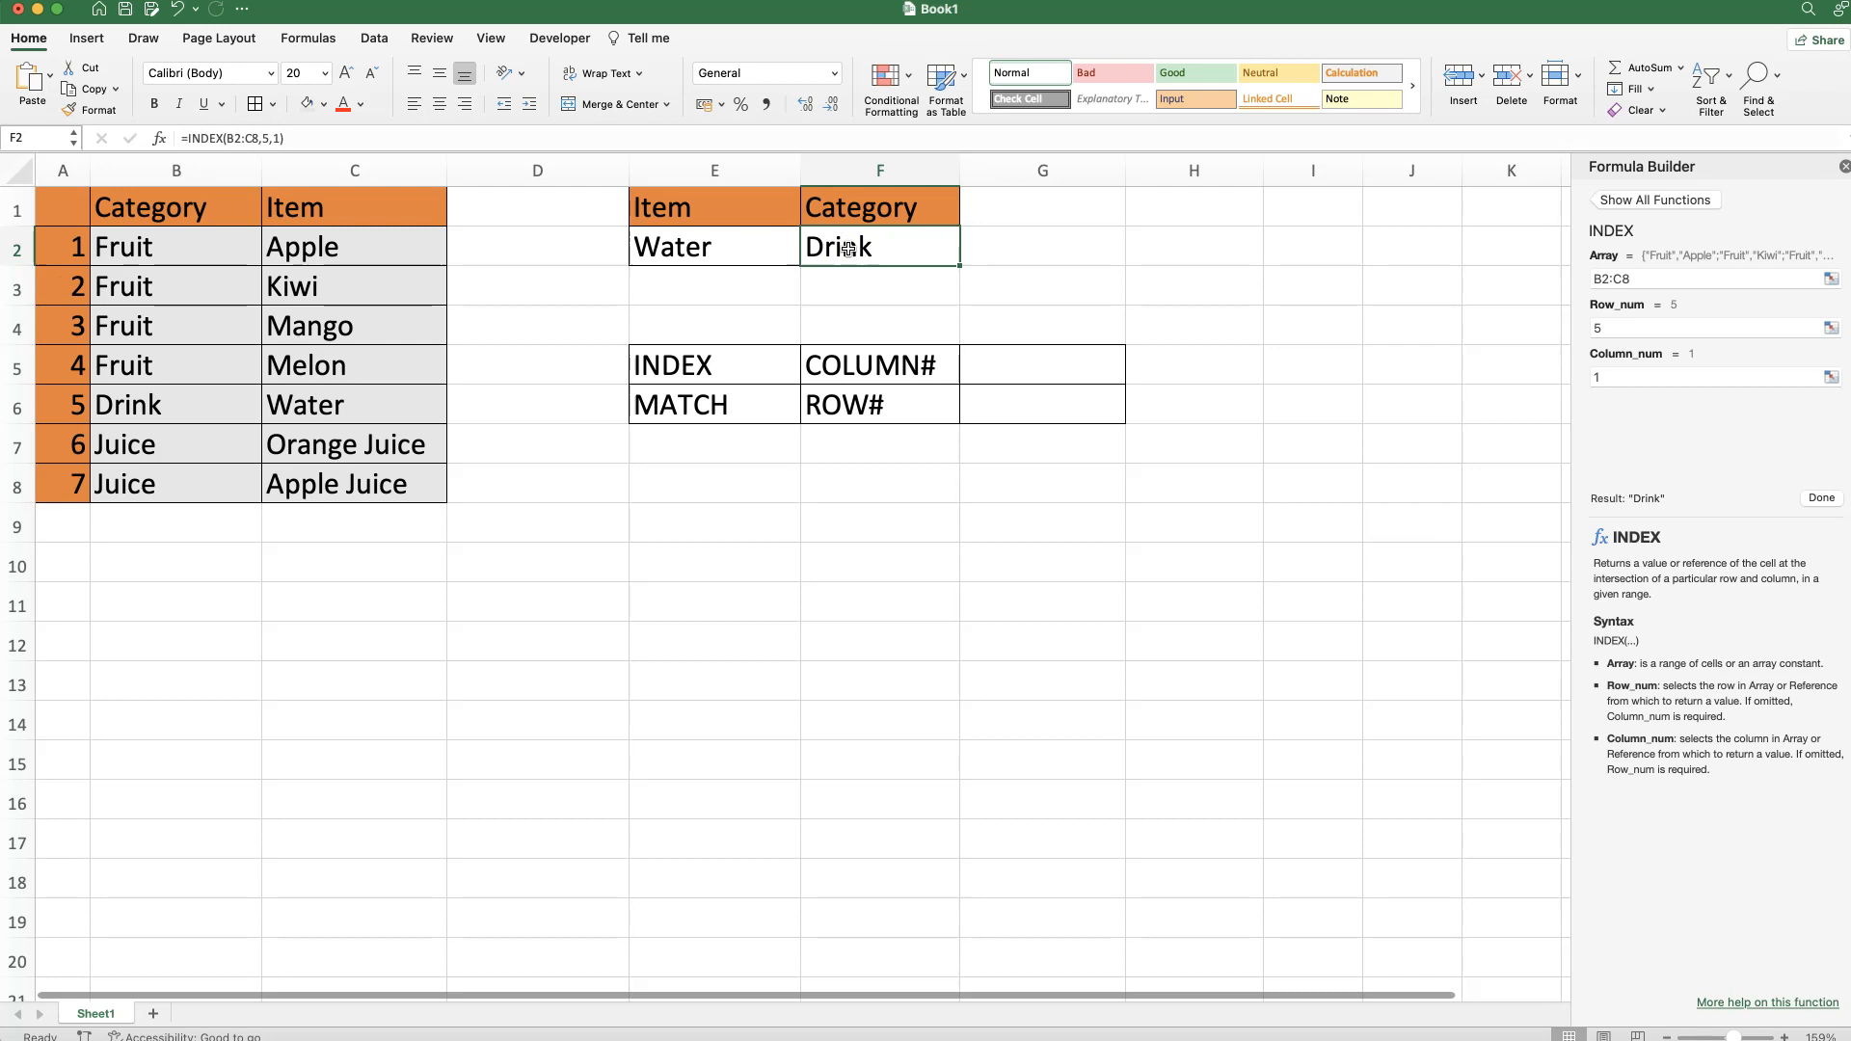
{"action": "left_click_drag", "start_coordinate": [742, 410], "coordinate": [993, 409]}
Enter =MATCH(E2,C2:C8,0) in G6 through the argument builder, returning 5 for Water.
{"action": "left_click", "coordinate": [993, 409]}
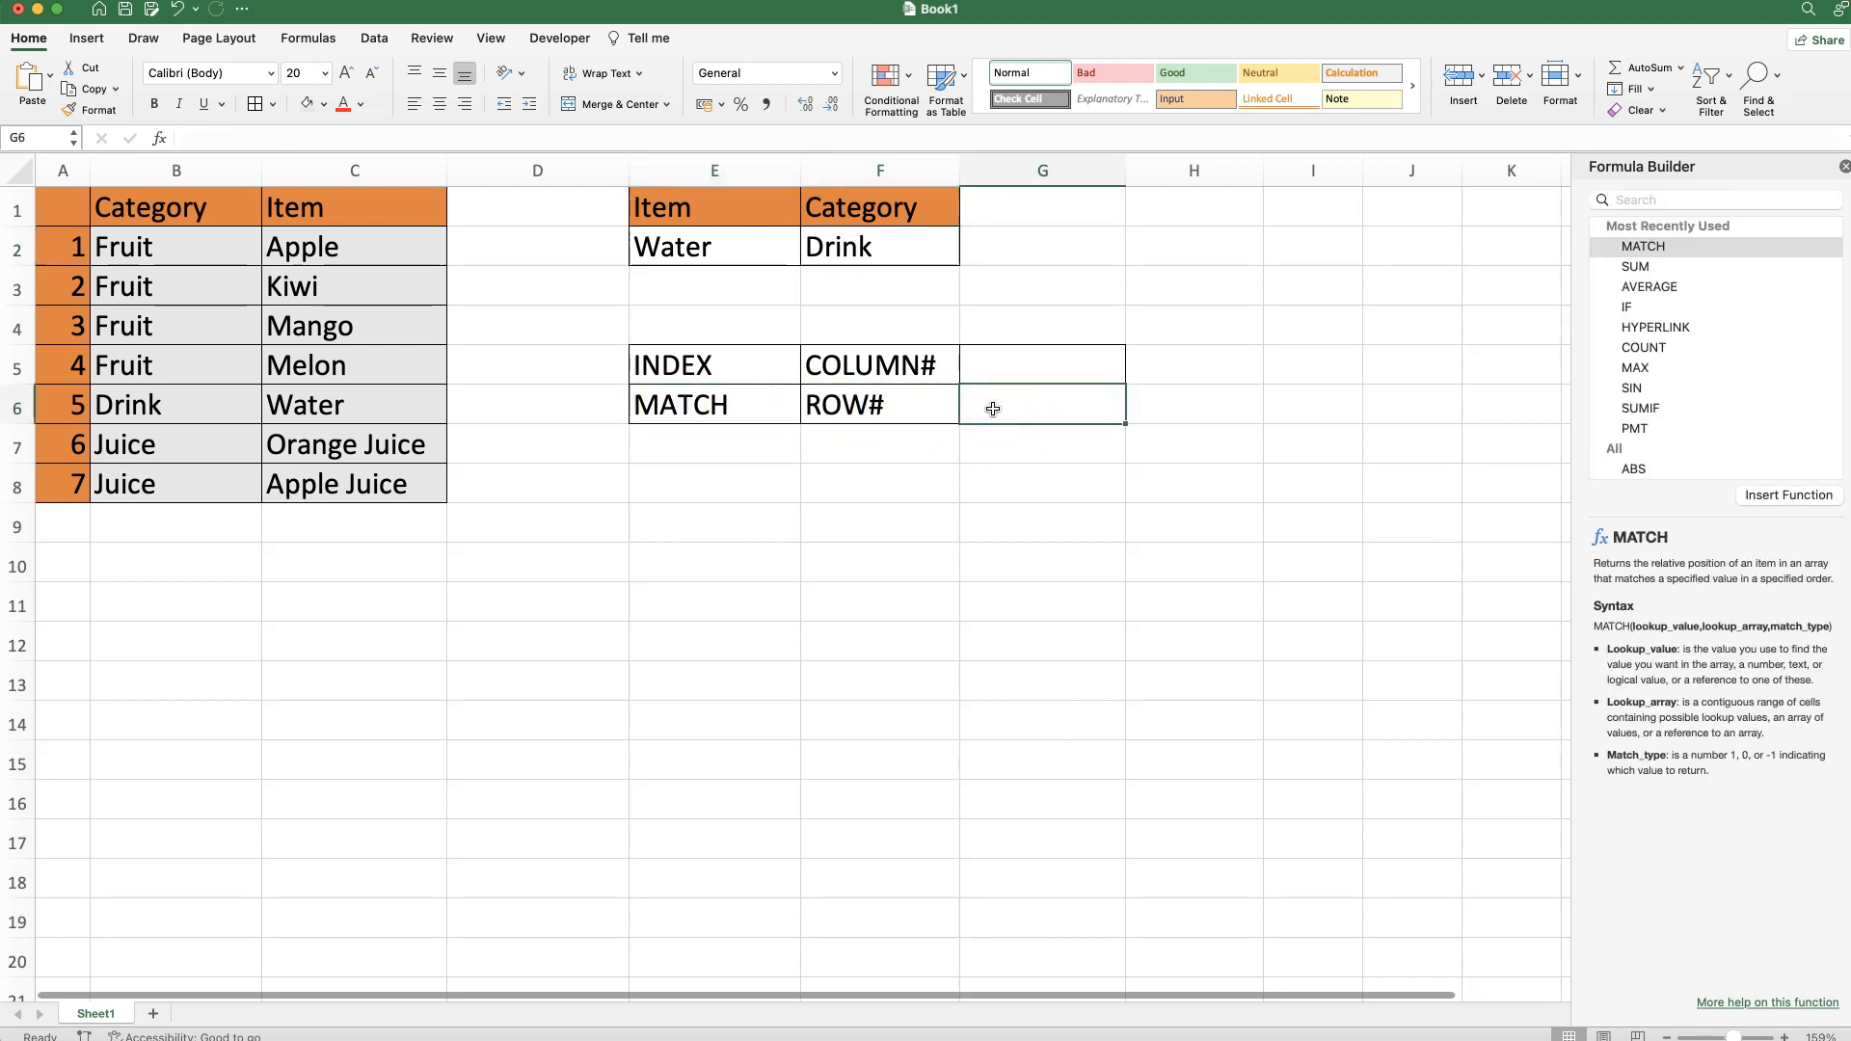
{"action": "type", "text": "="}
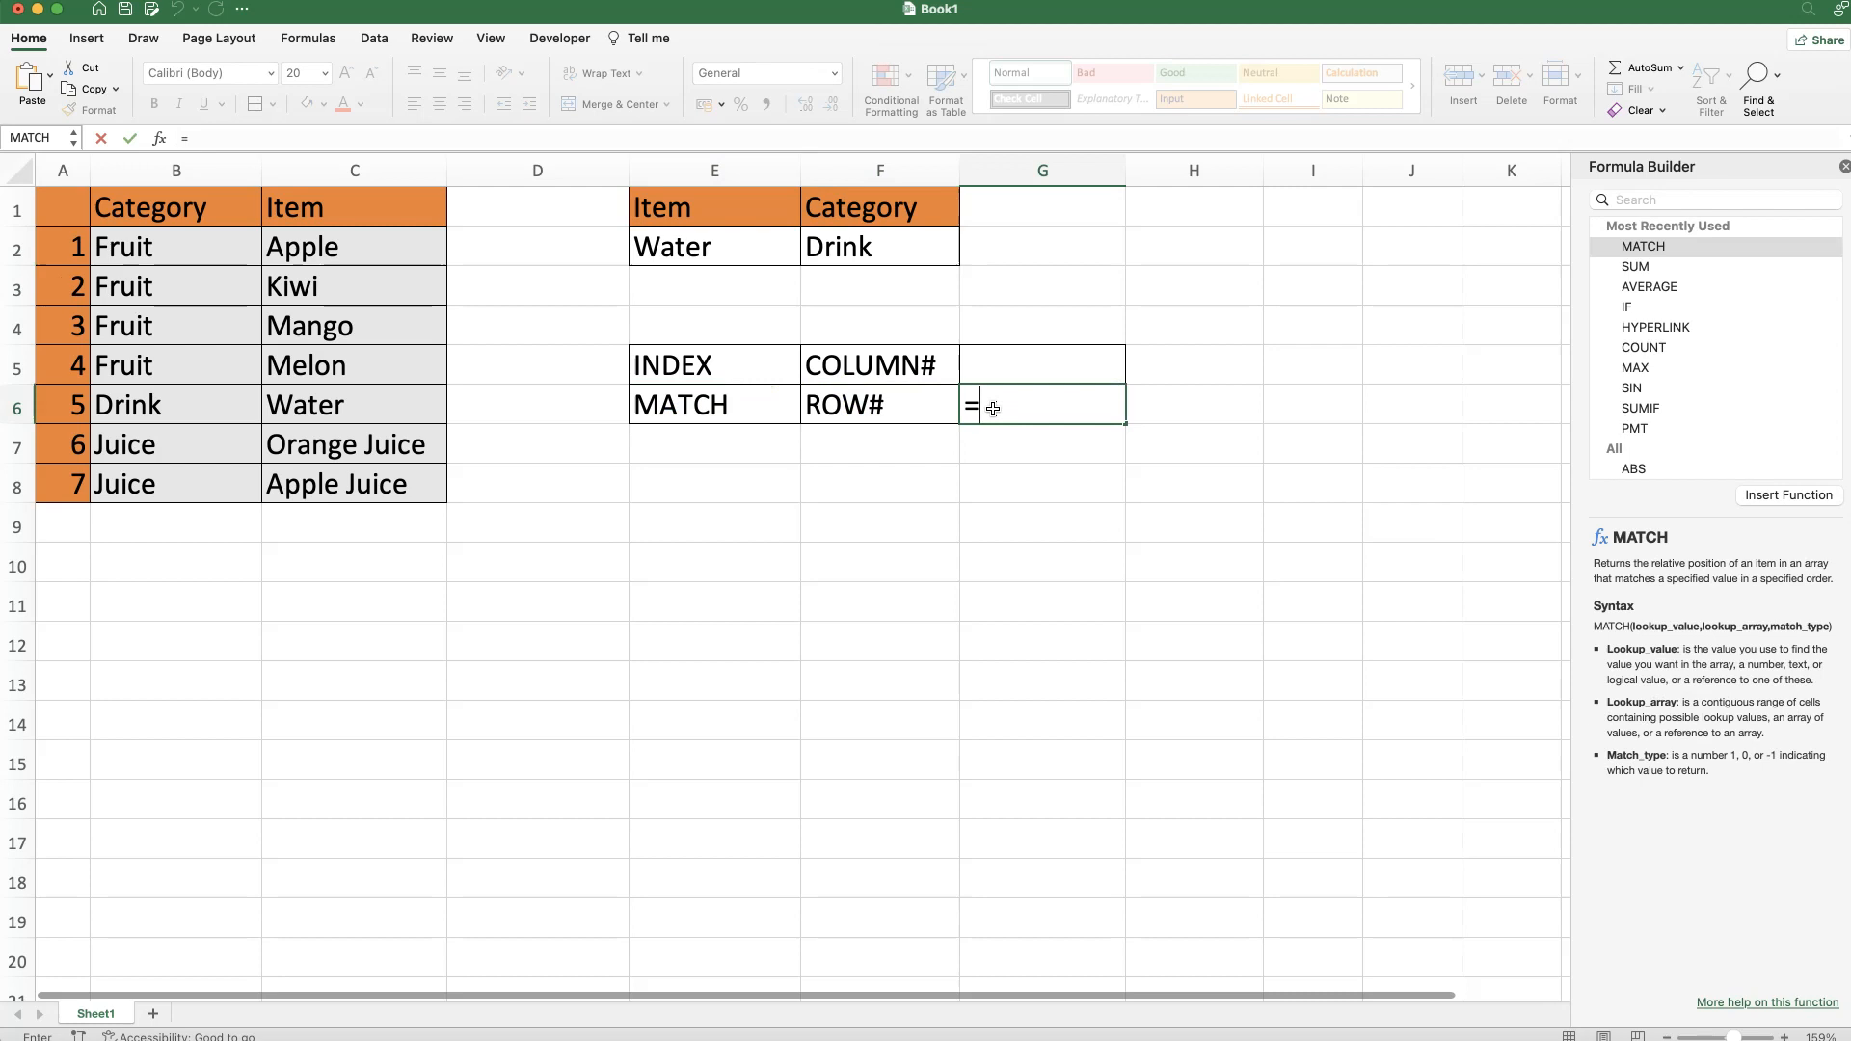
{"action": "type", "text": "MATCH("}
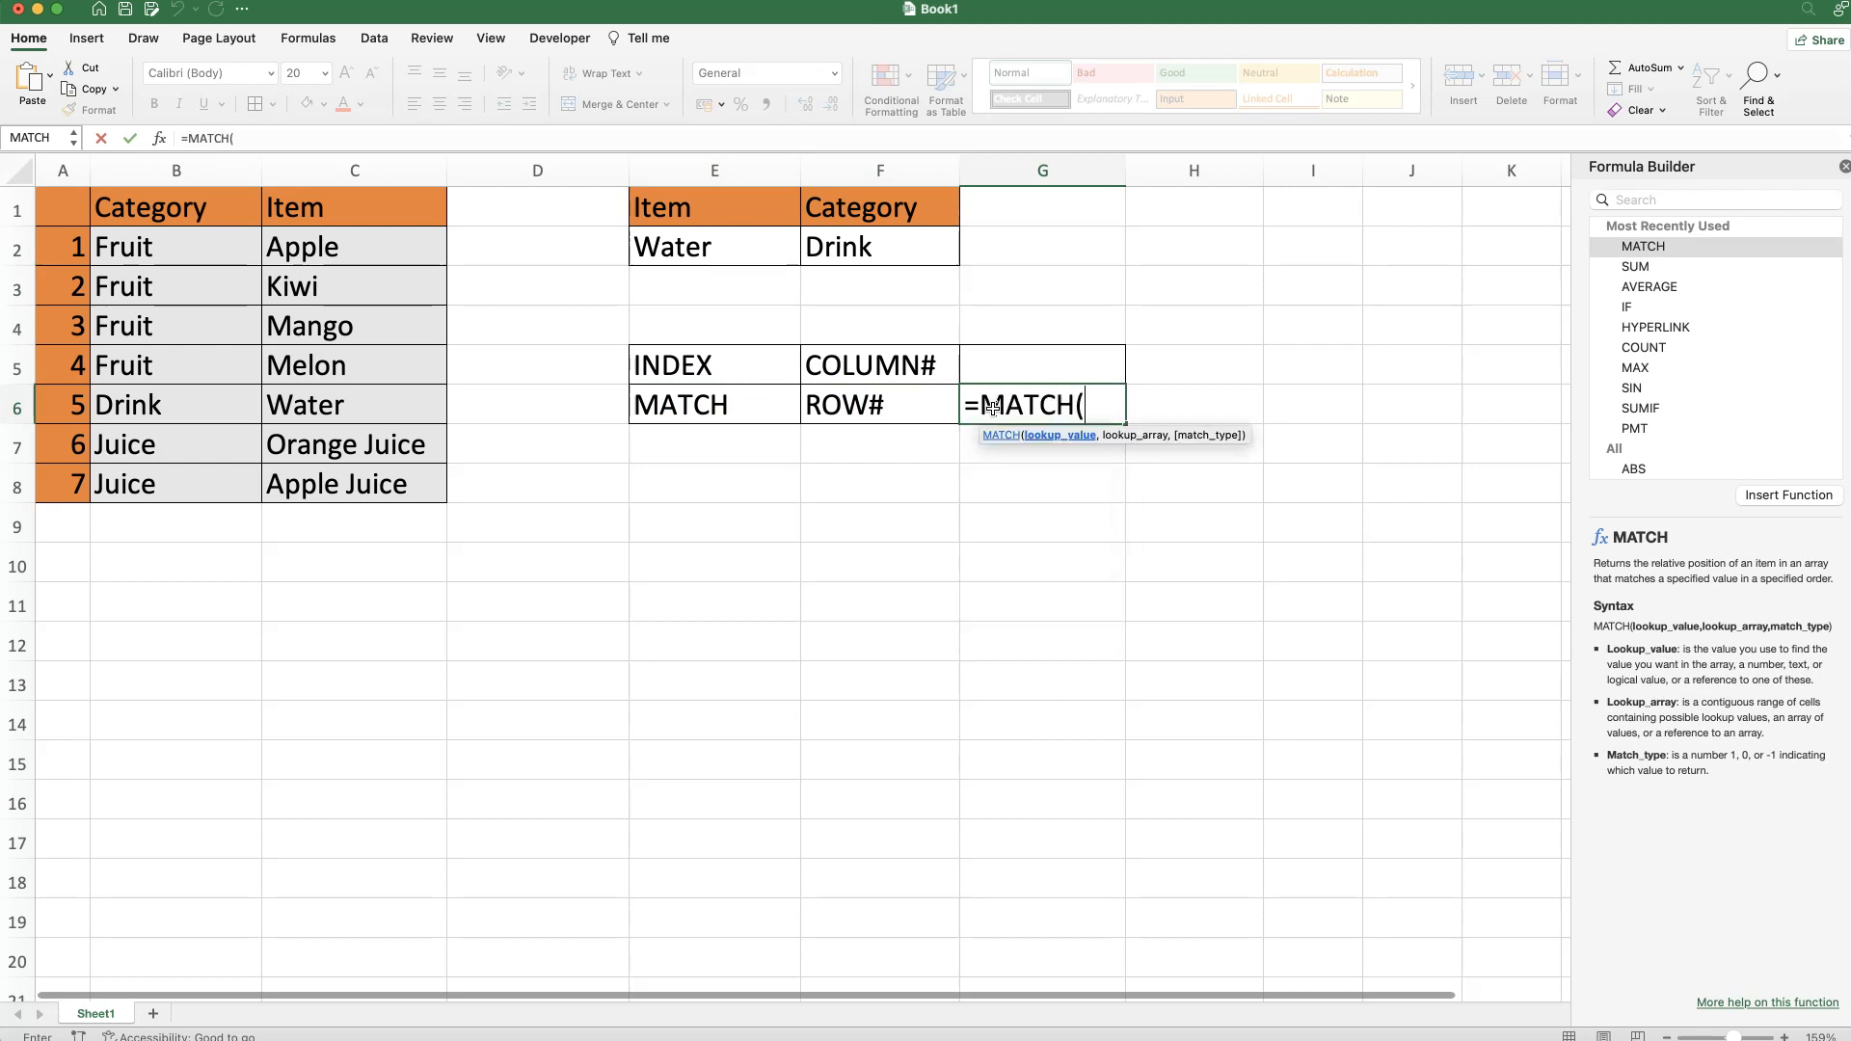
{"action": "left_click", "coordinate": [160, 138]}
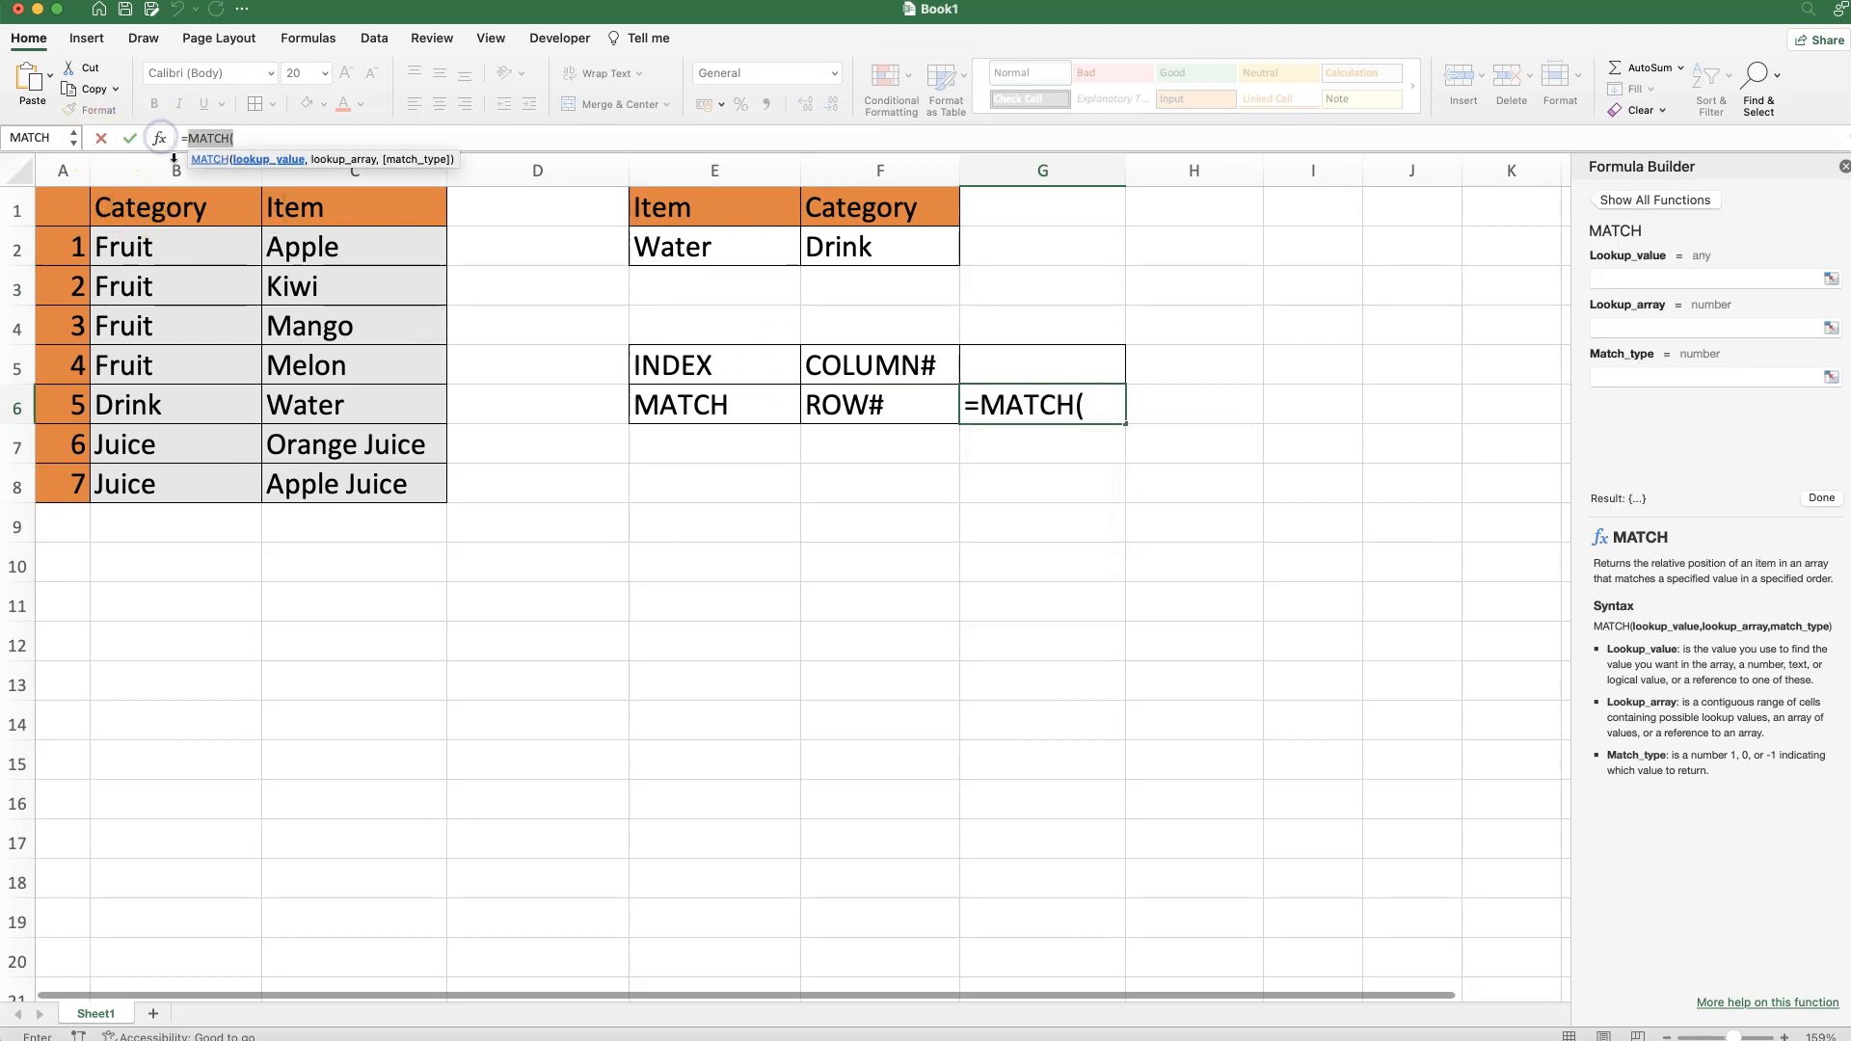
{"action": "left_click", "coordinate": [1661, 277]}
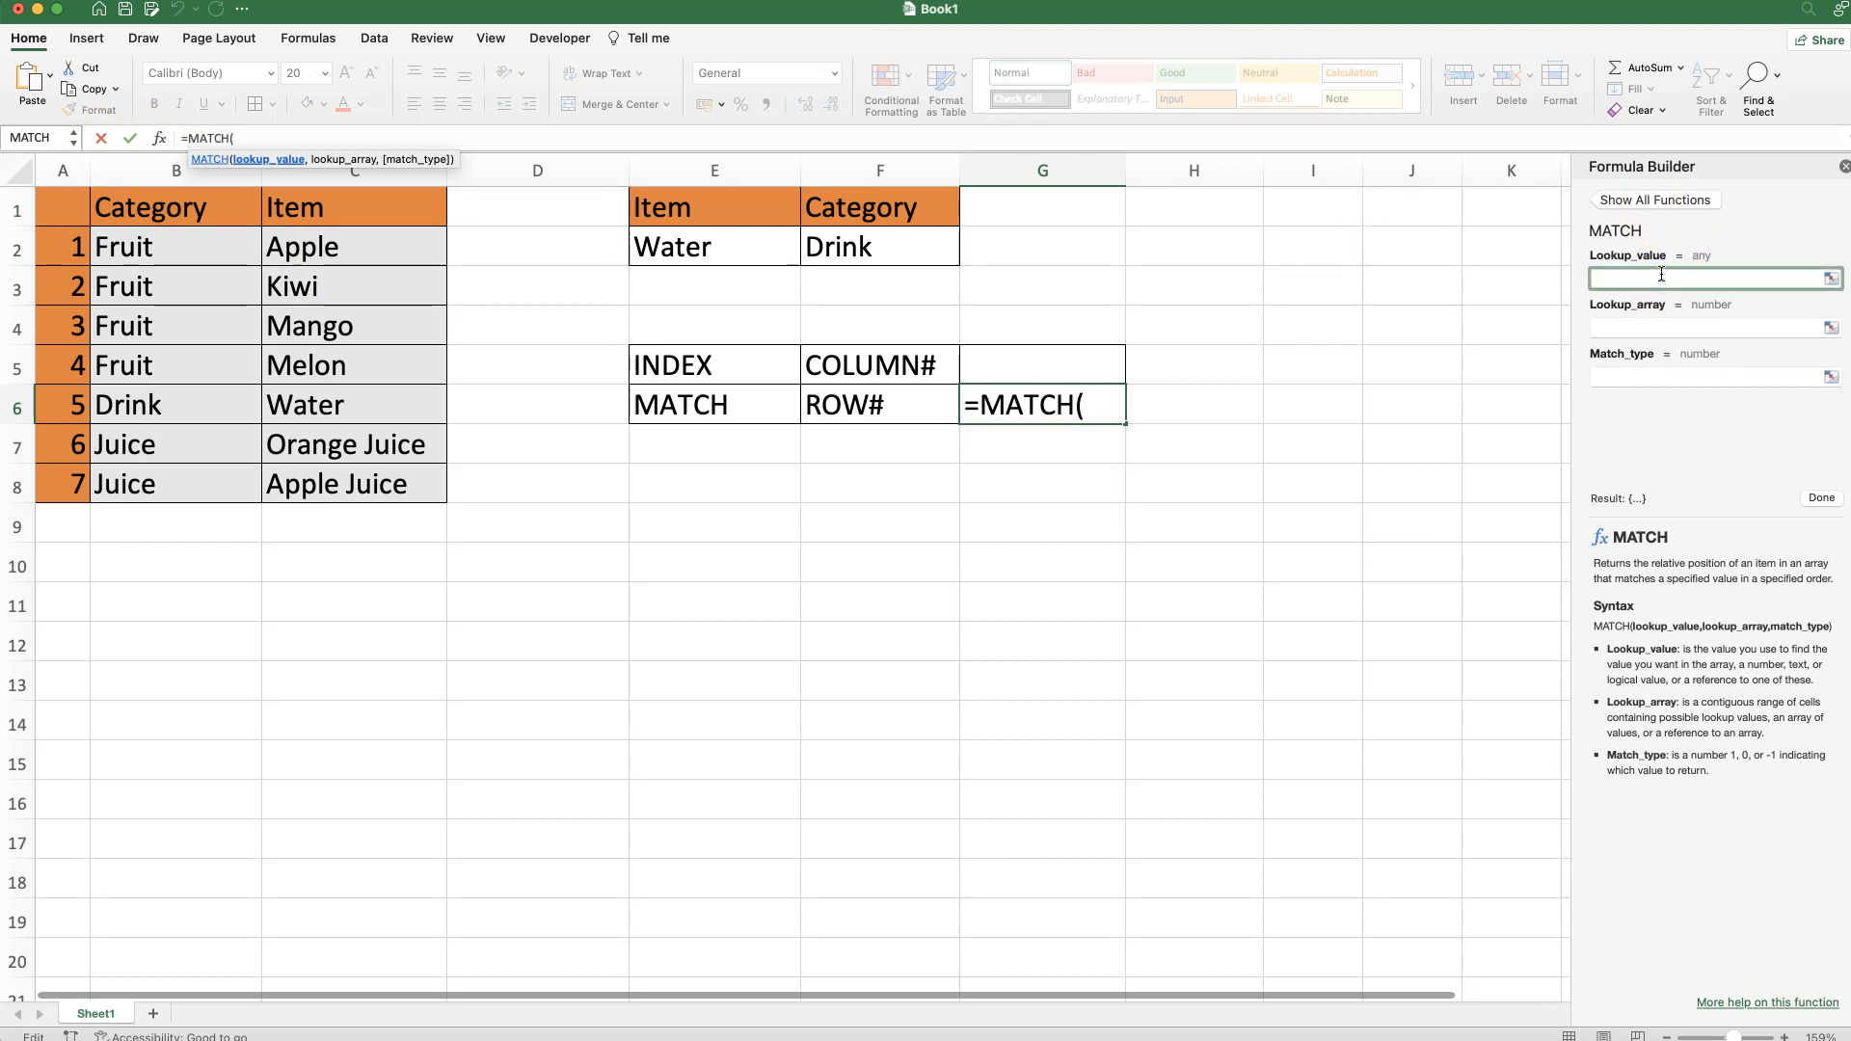
{"action": "left_click", "coordinate": [697, 253]}
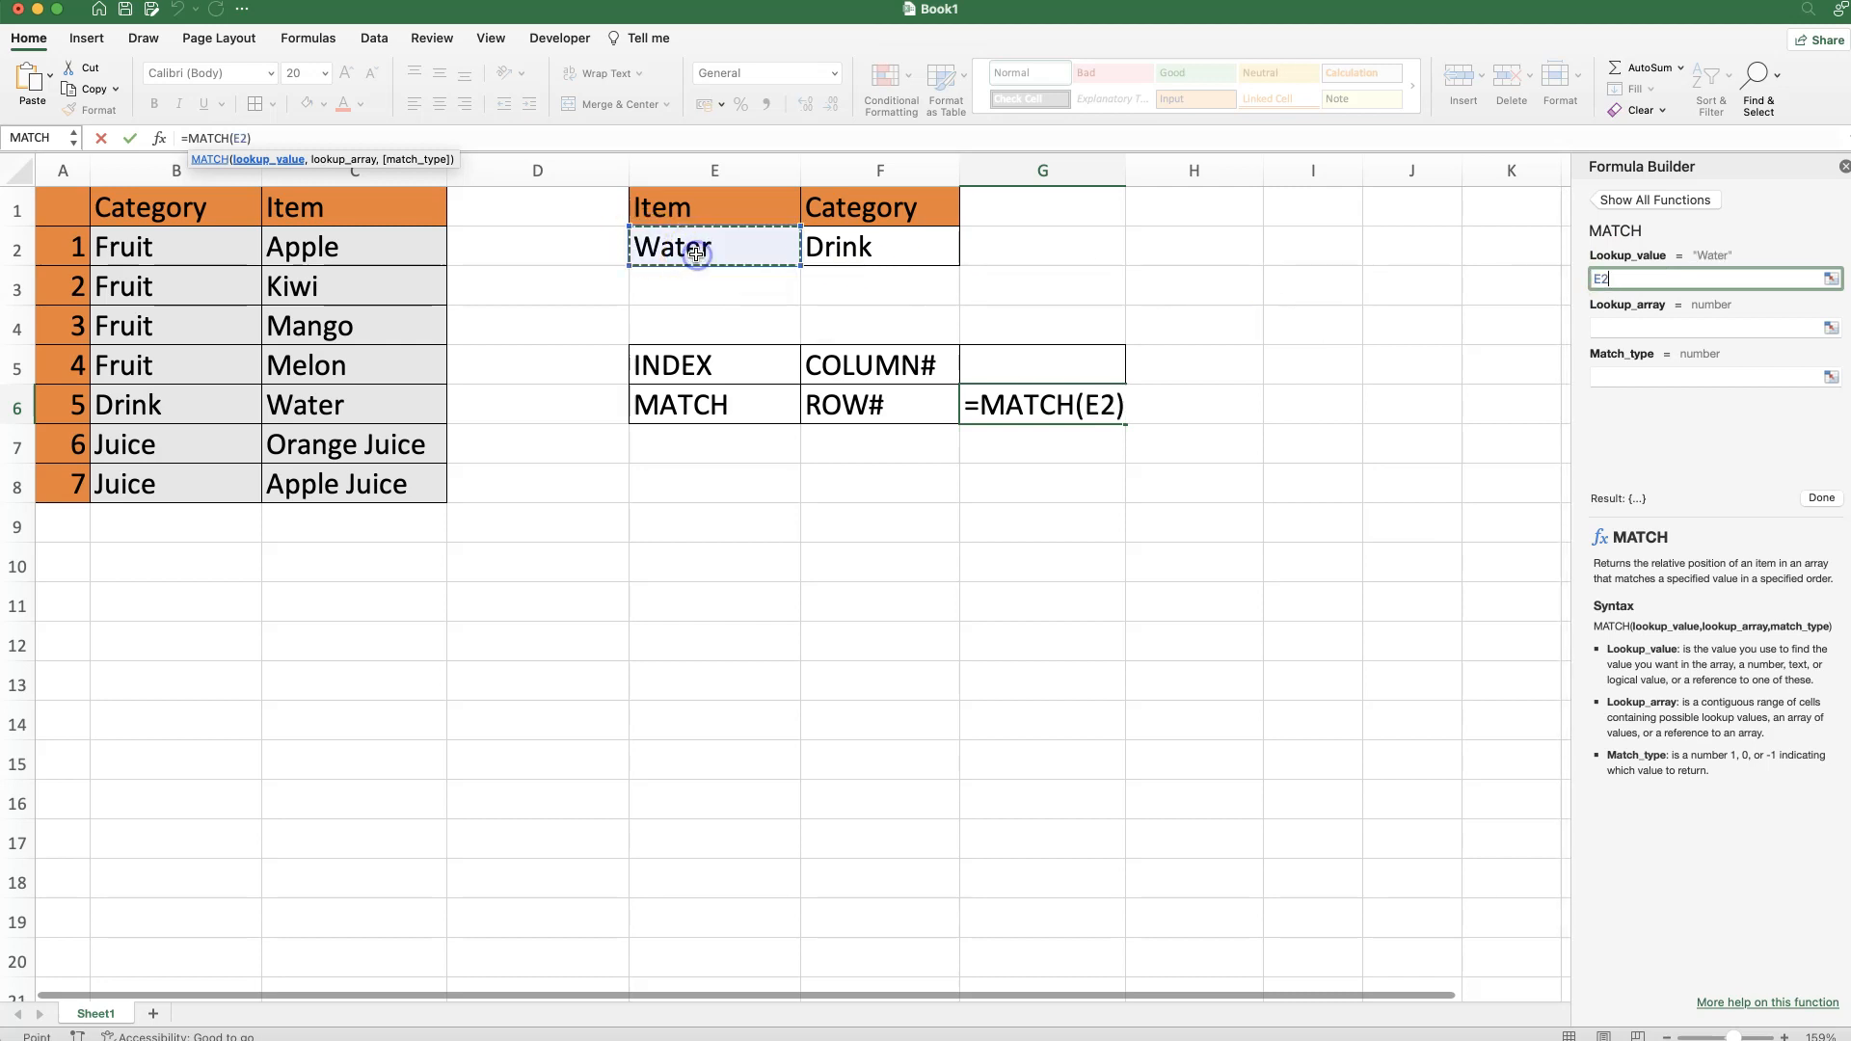
{"action": "left_click", "coordinate": [1640, 329]}
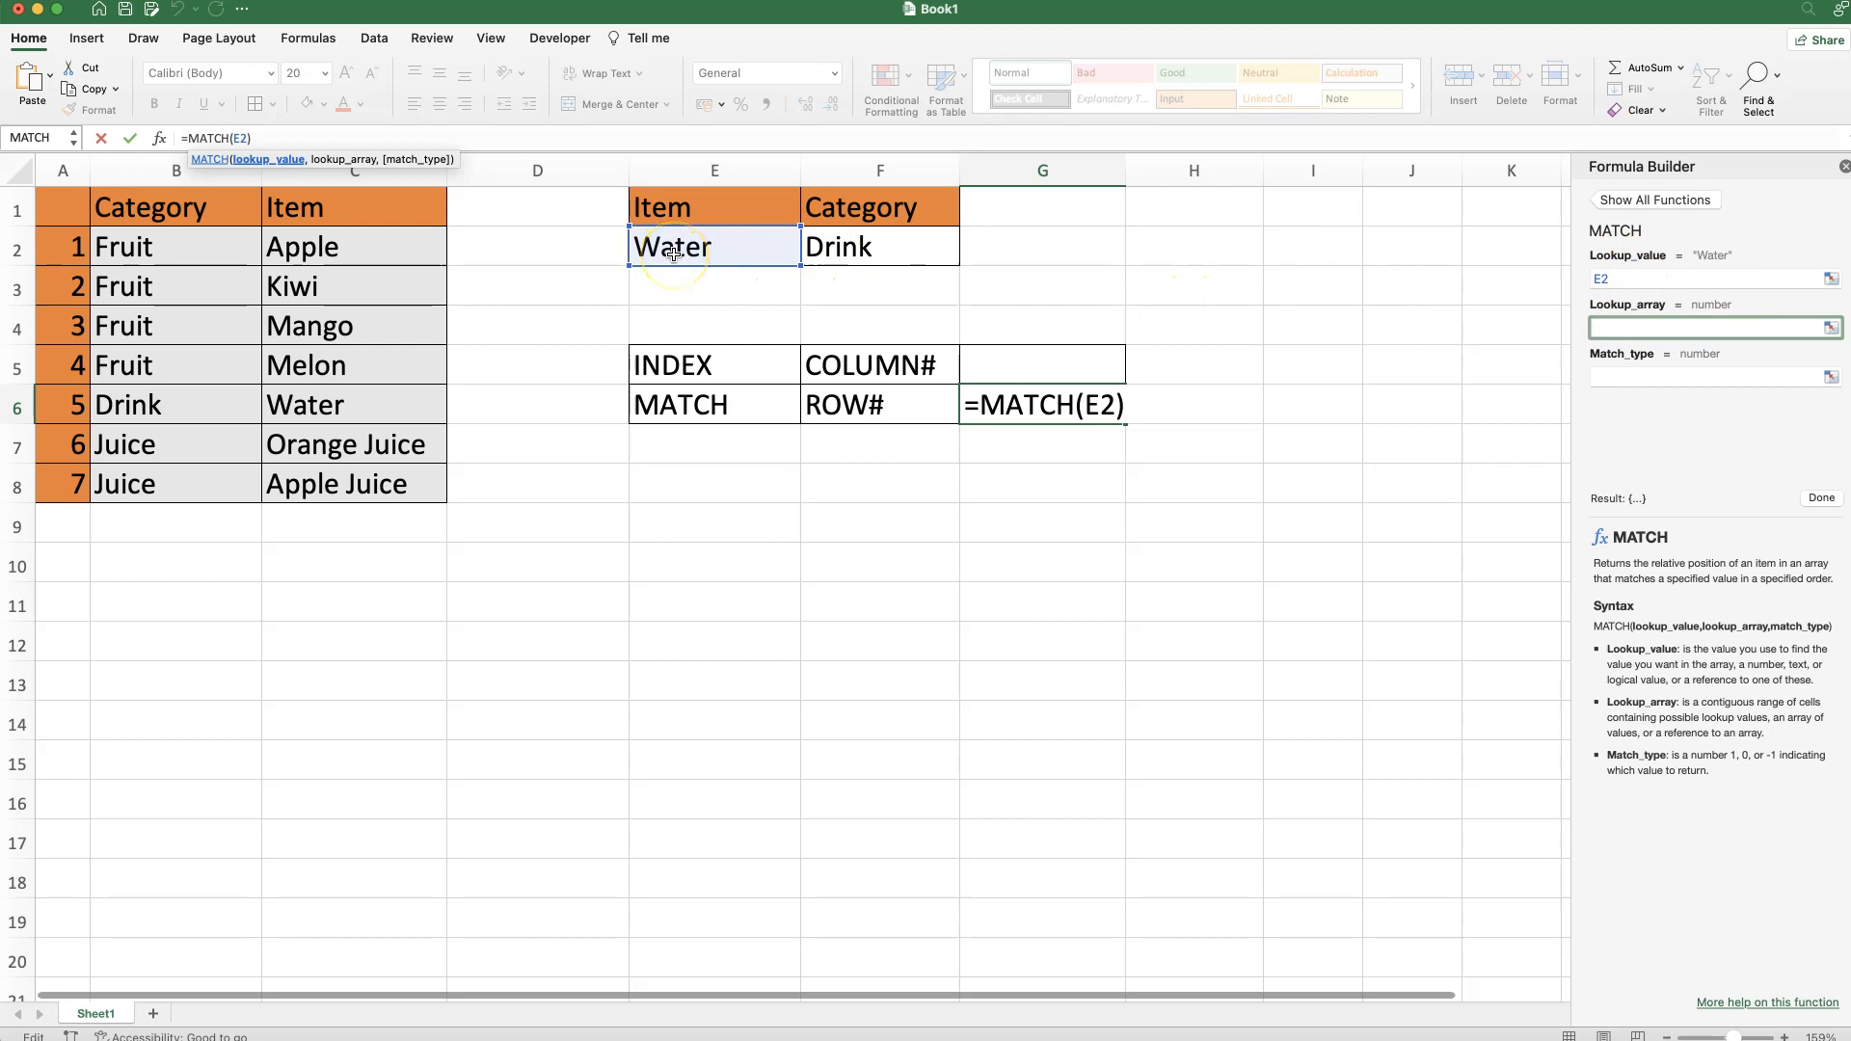
{"action": "left_click_drag", "start_coordinate": [360, 244], "coordinate": [342, 492]}
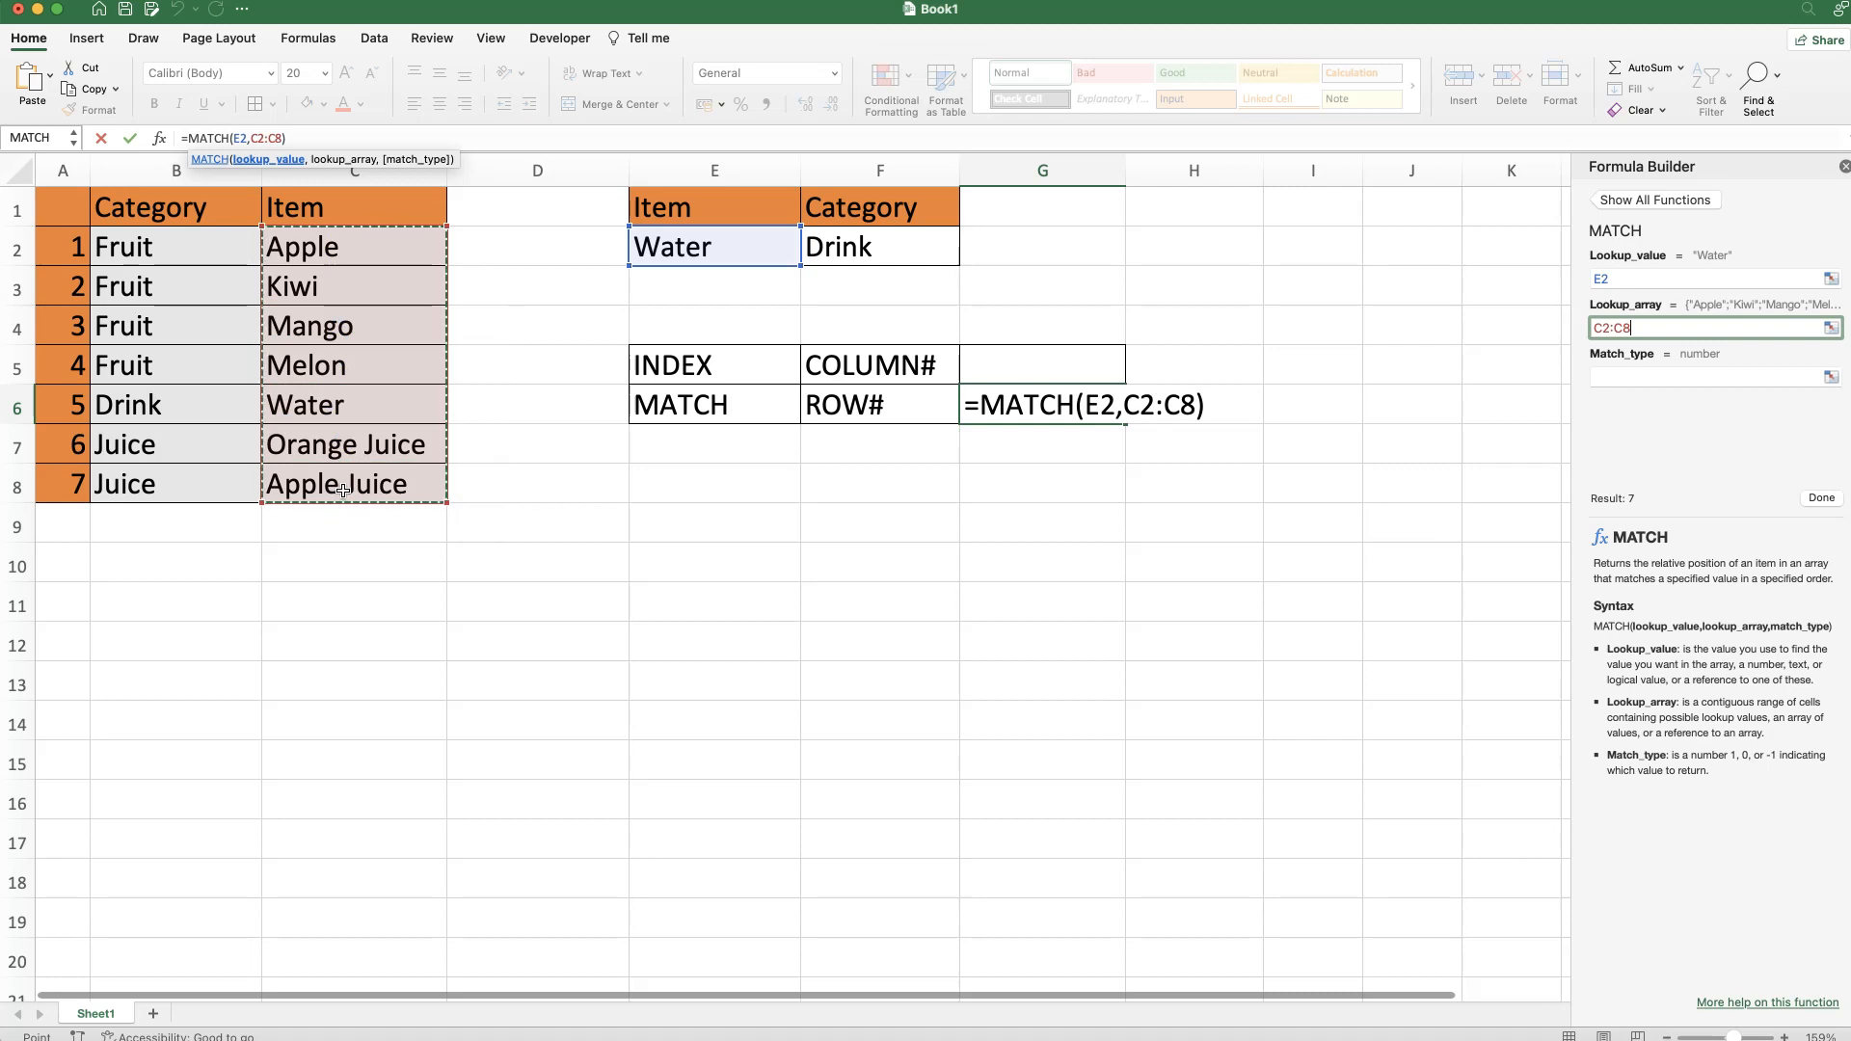
{"action": "left_click", "coordinate": [1626, 375]}
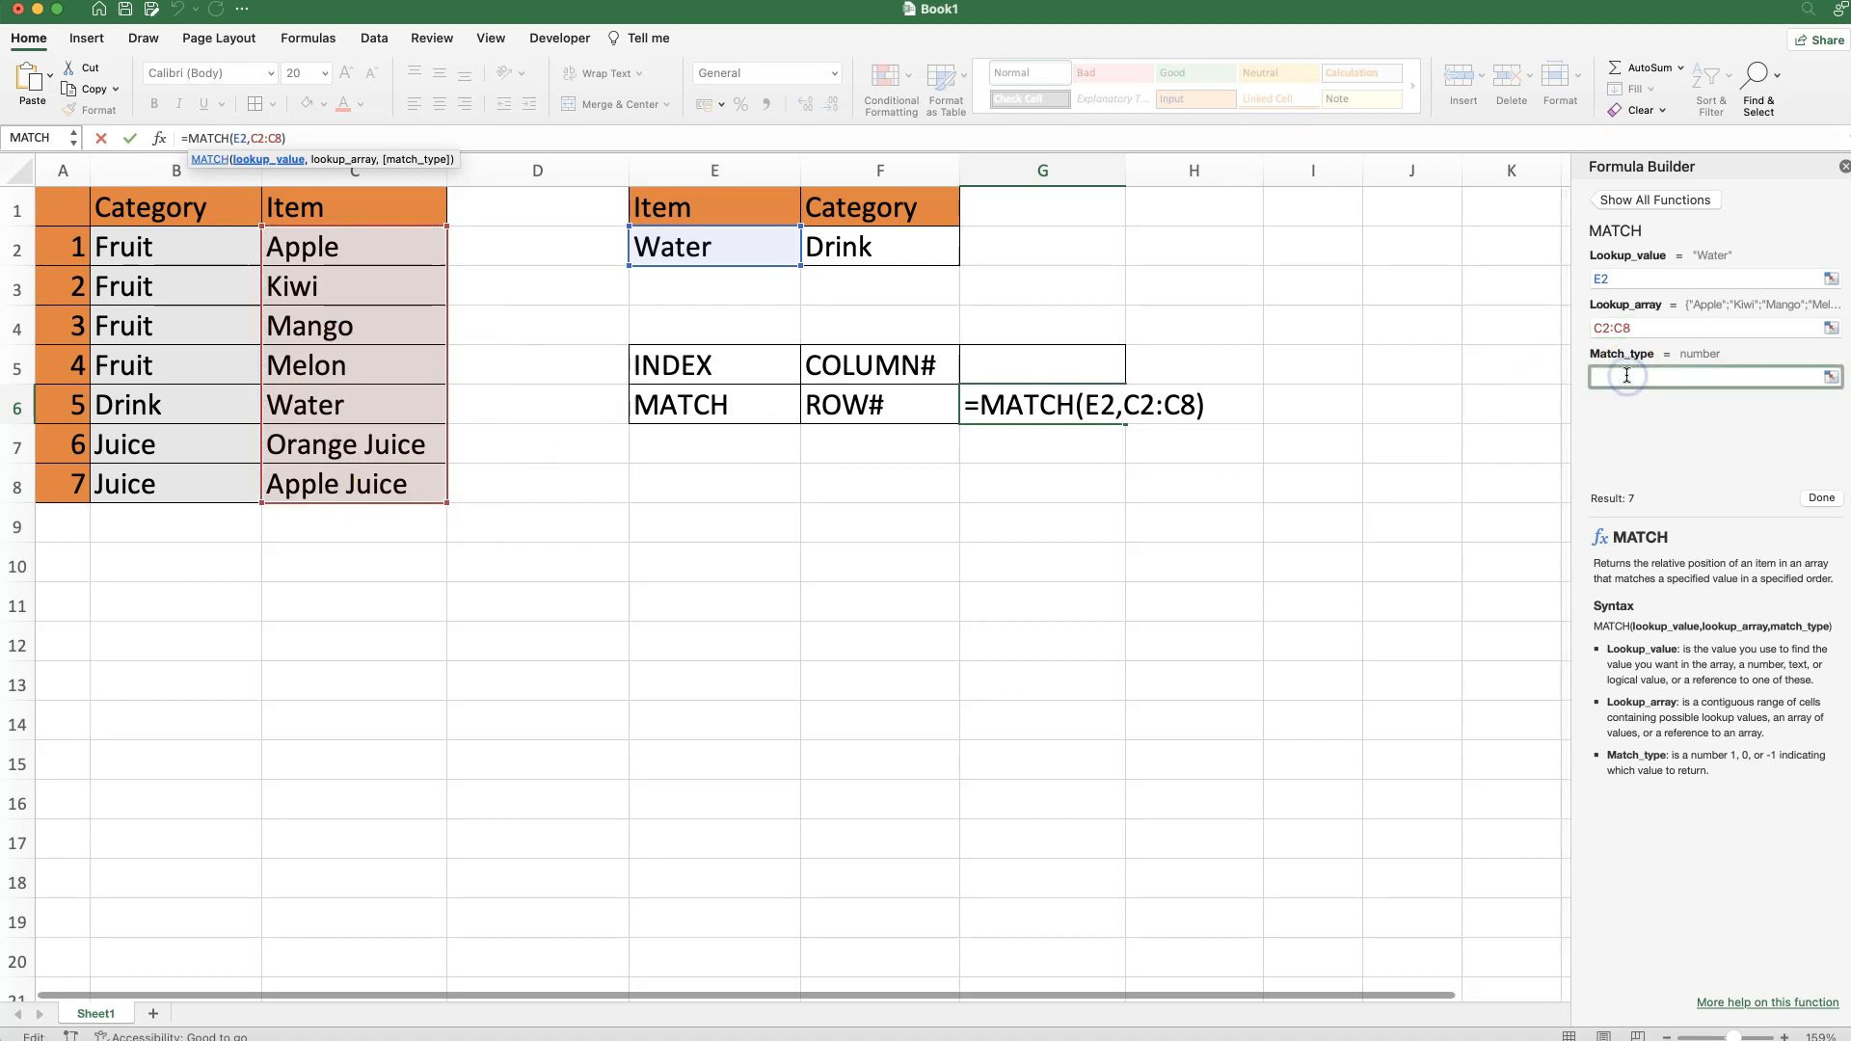
{"action": "type", "text": "0"}
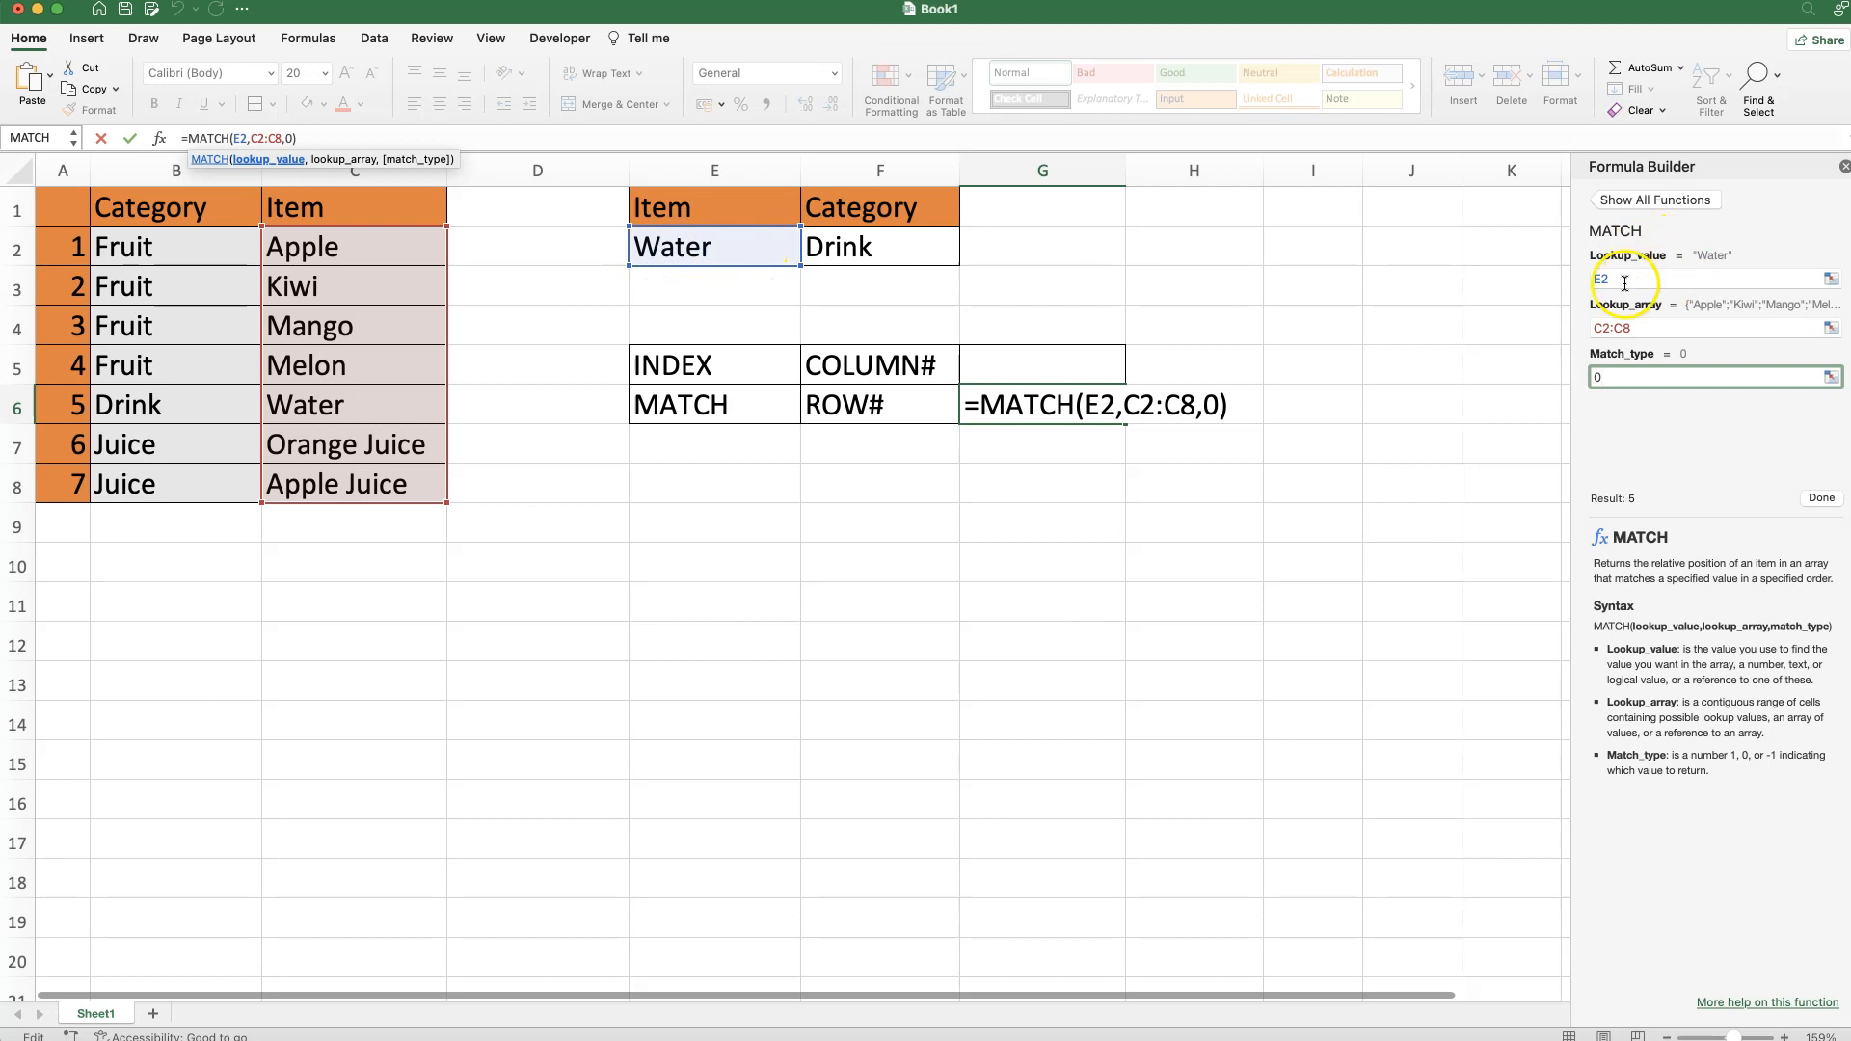
{"action": "left_click", "coordinate": [1821, 498]}
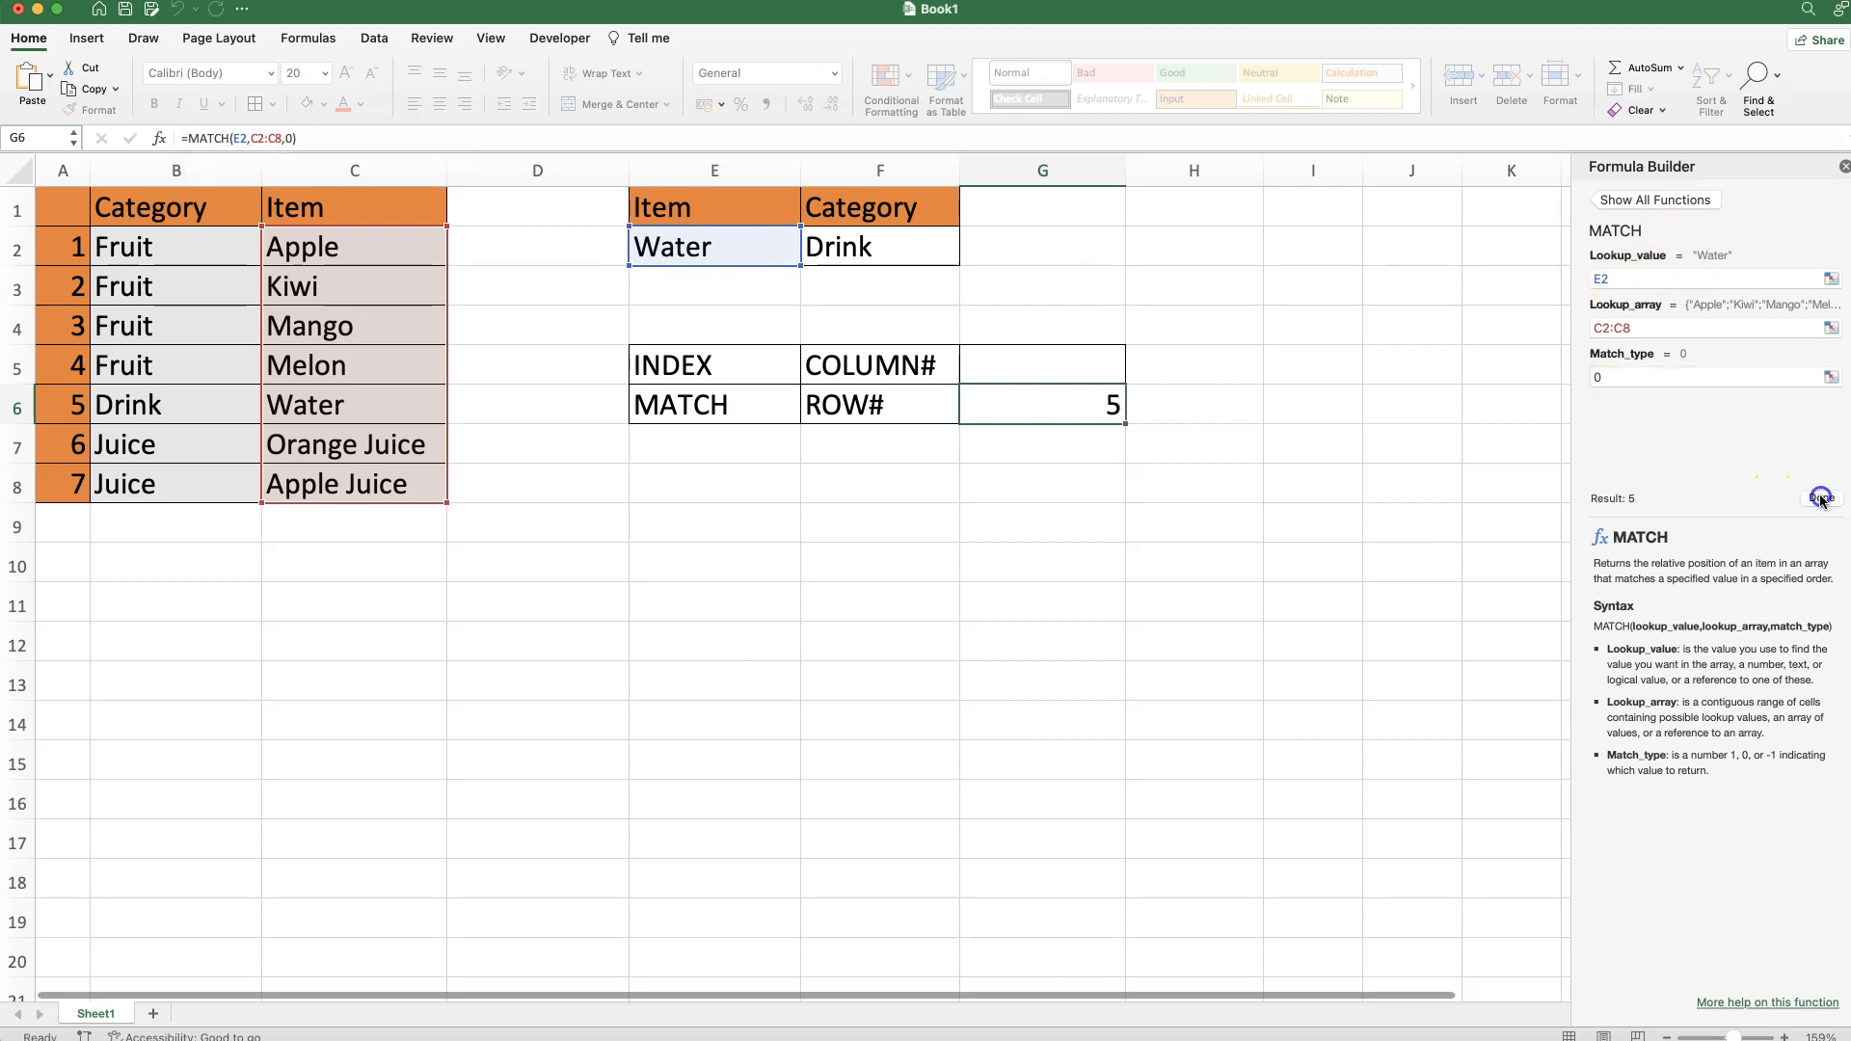
Close the Formula Builder and change E2 to Apple, confirming G6 now returns 1.
{"action": "left_click", "coordinate": [1843, 165]}
{"action": "left_click", "coordinate": [677, 244]}
{"action": "left_click", "coordinate": [1064, 410]}
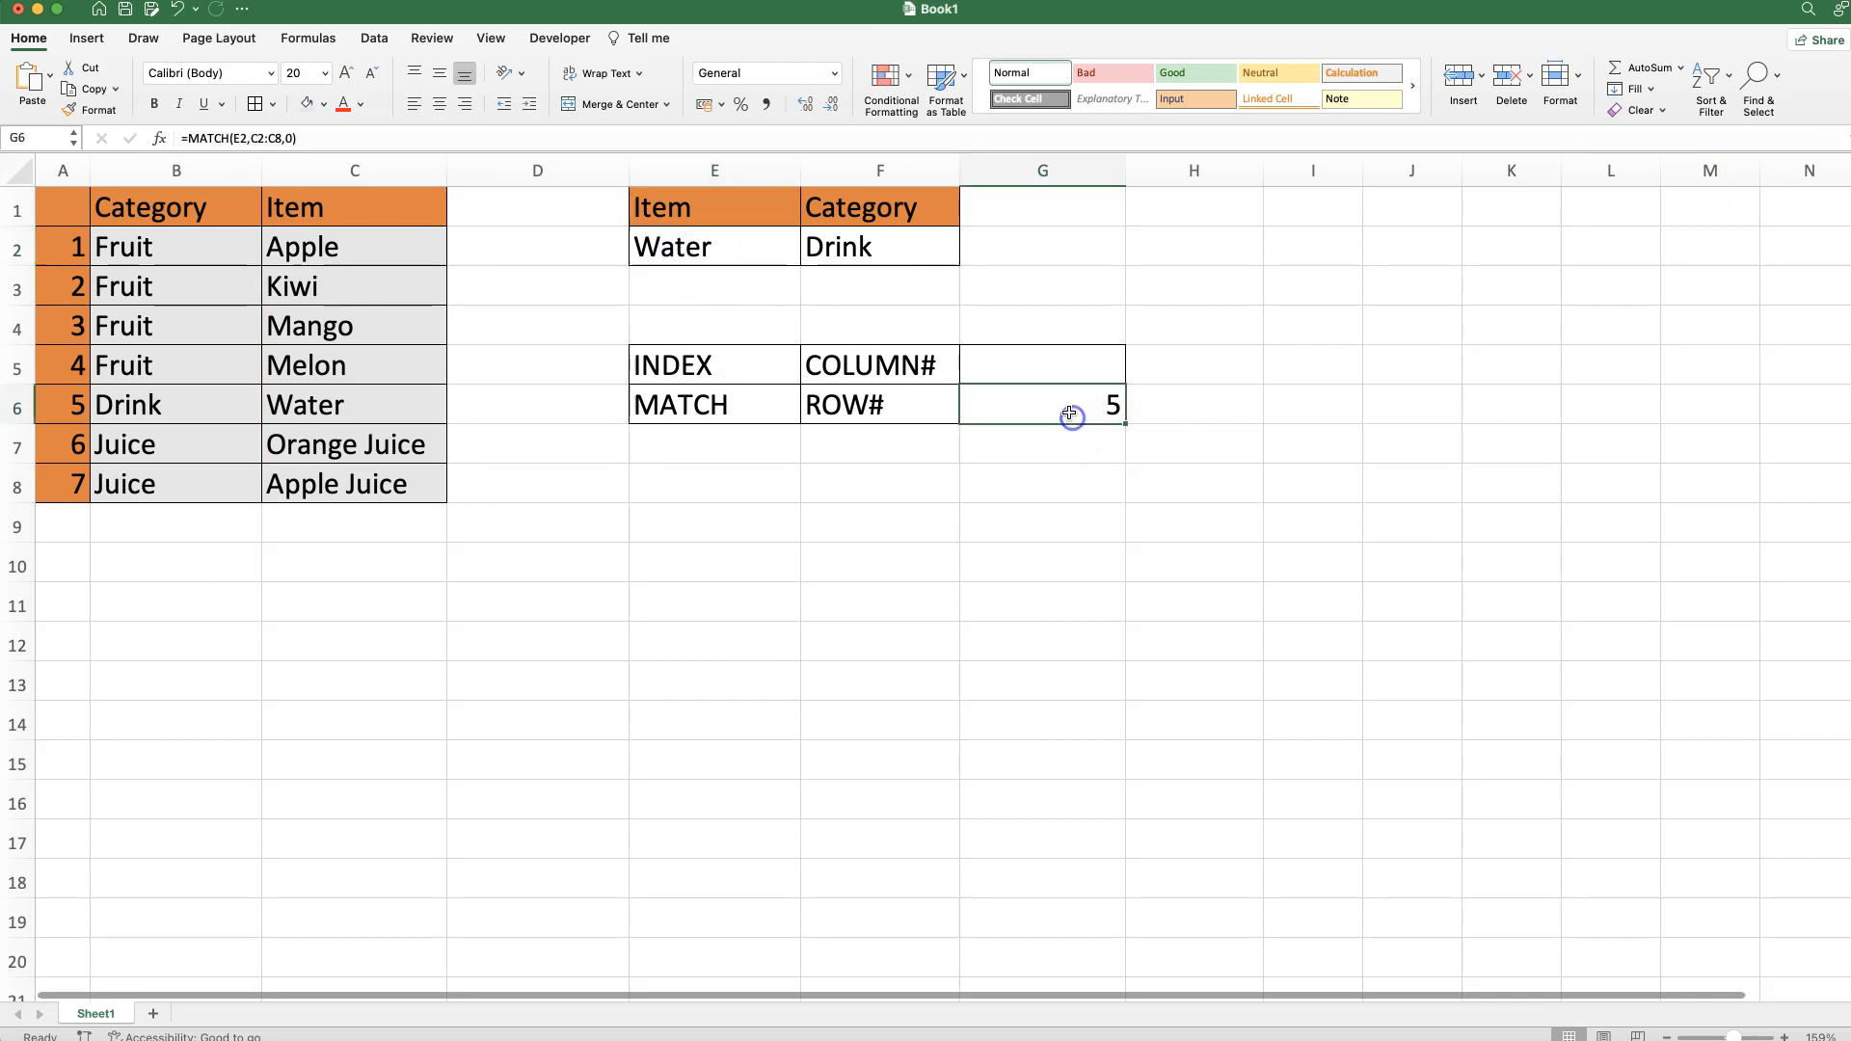
{"action": "left_click", "coordinate": [743, 259]}
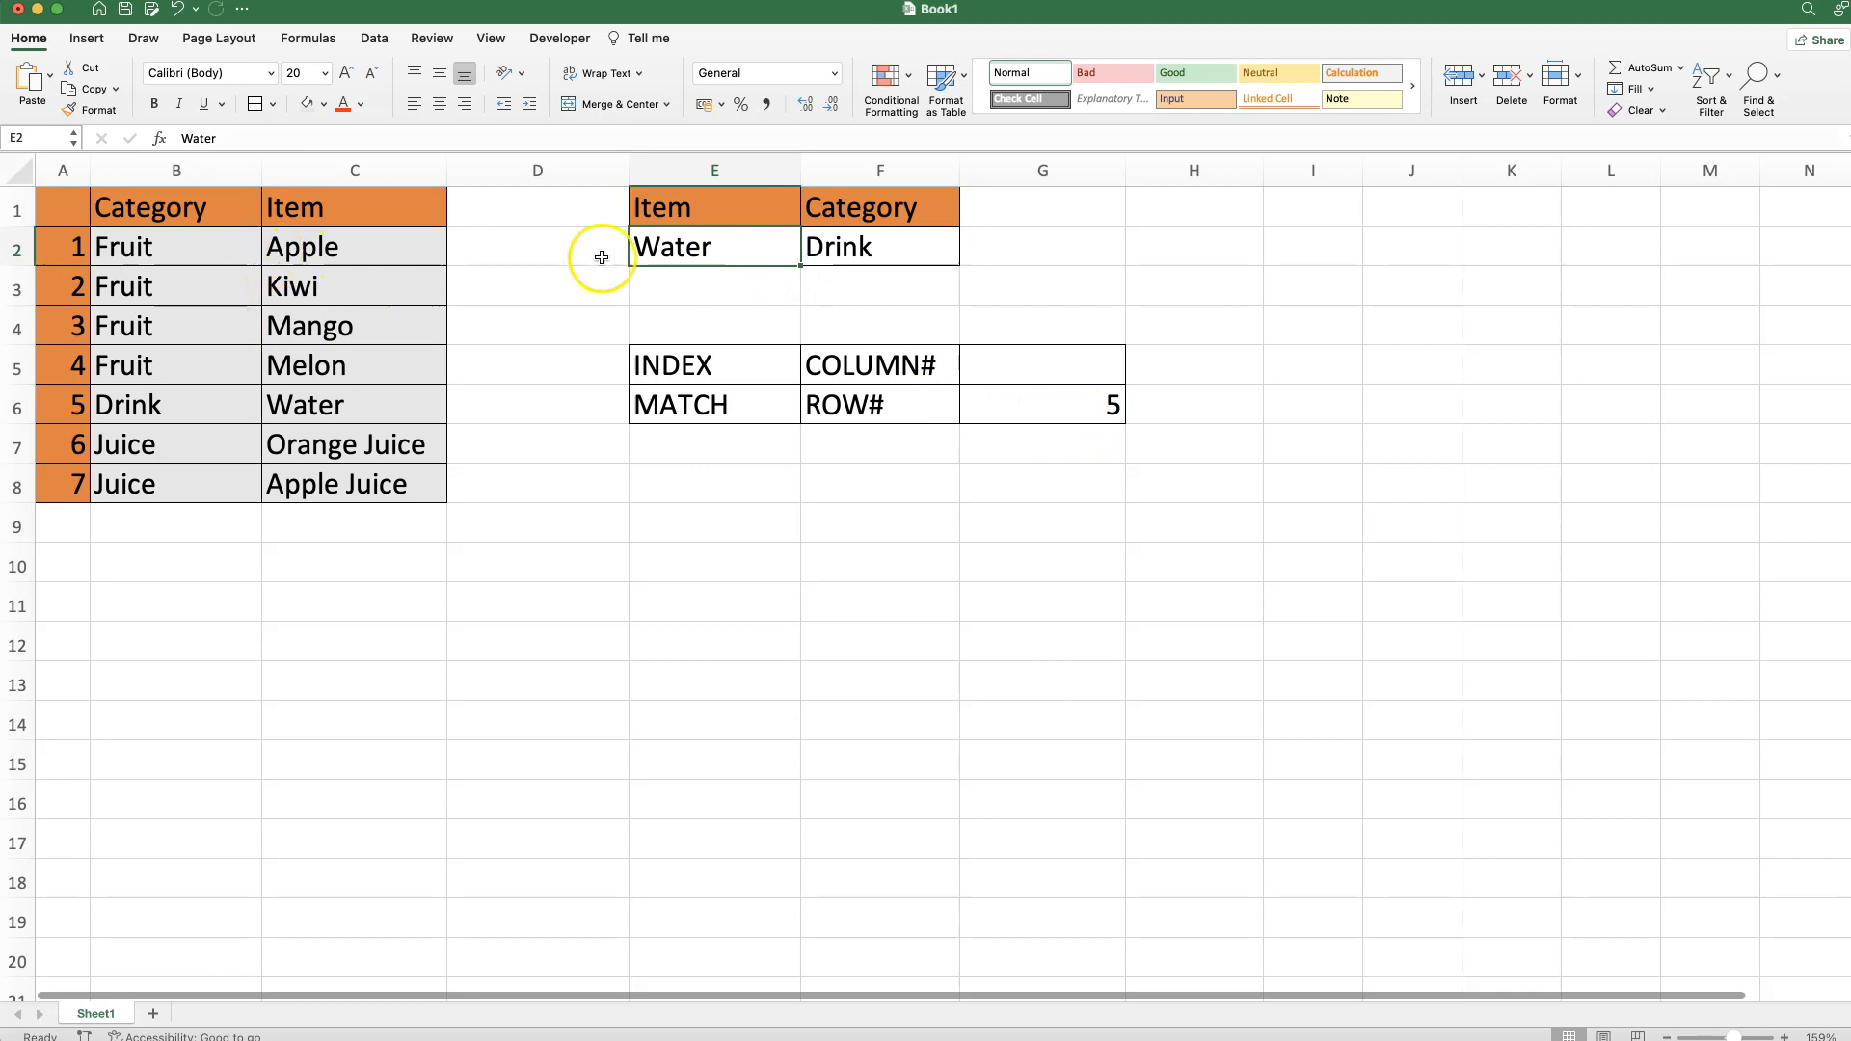
{"action": "type", "text": "Apple"}
{"action": "key", "text": "Return"}
{"action": "left_click", "coordinate": [1055, 403]}
{"action": "left_click", "coordinate": [332, 247]}
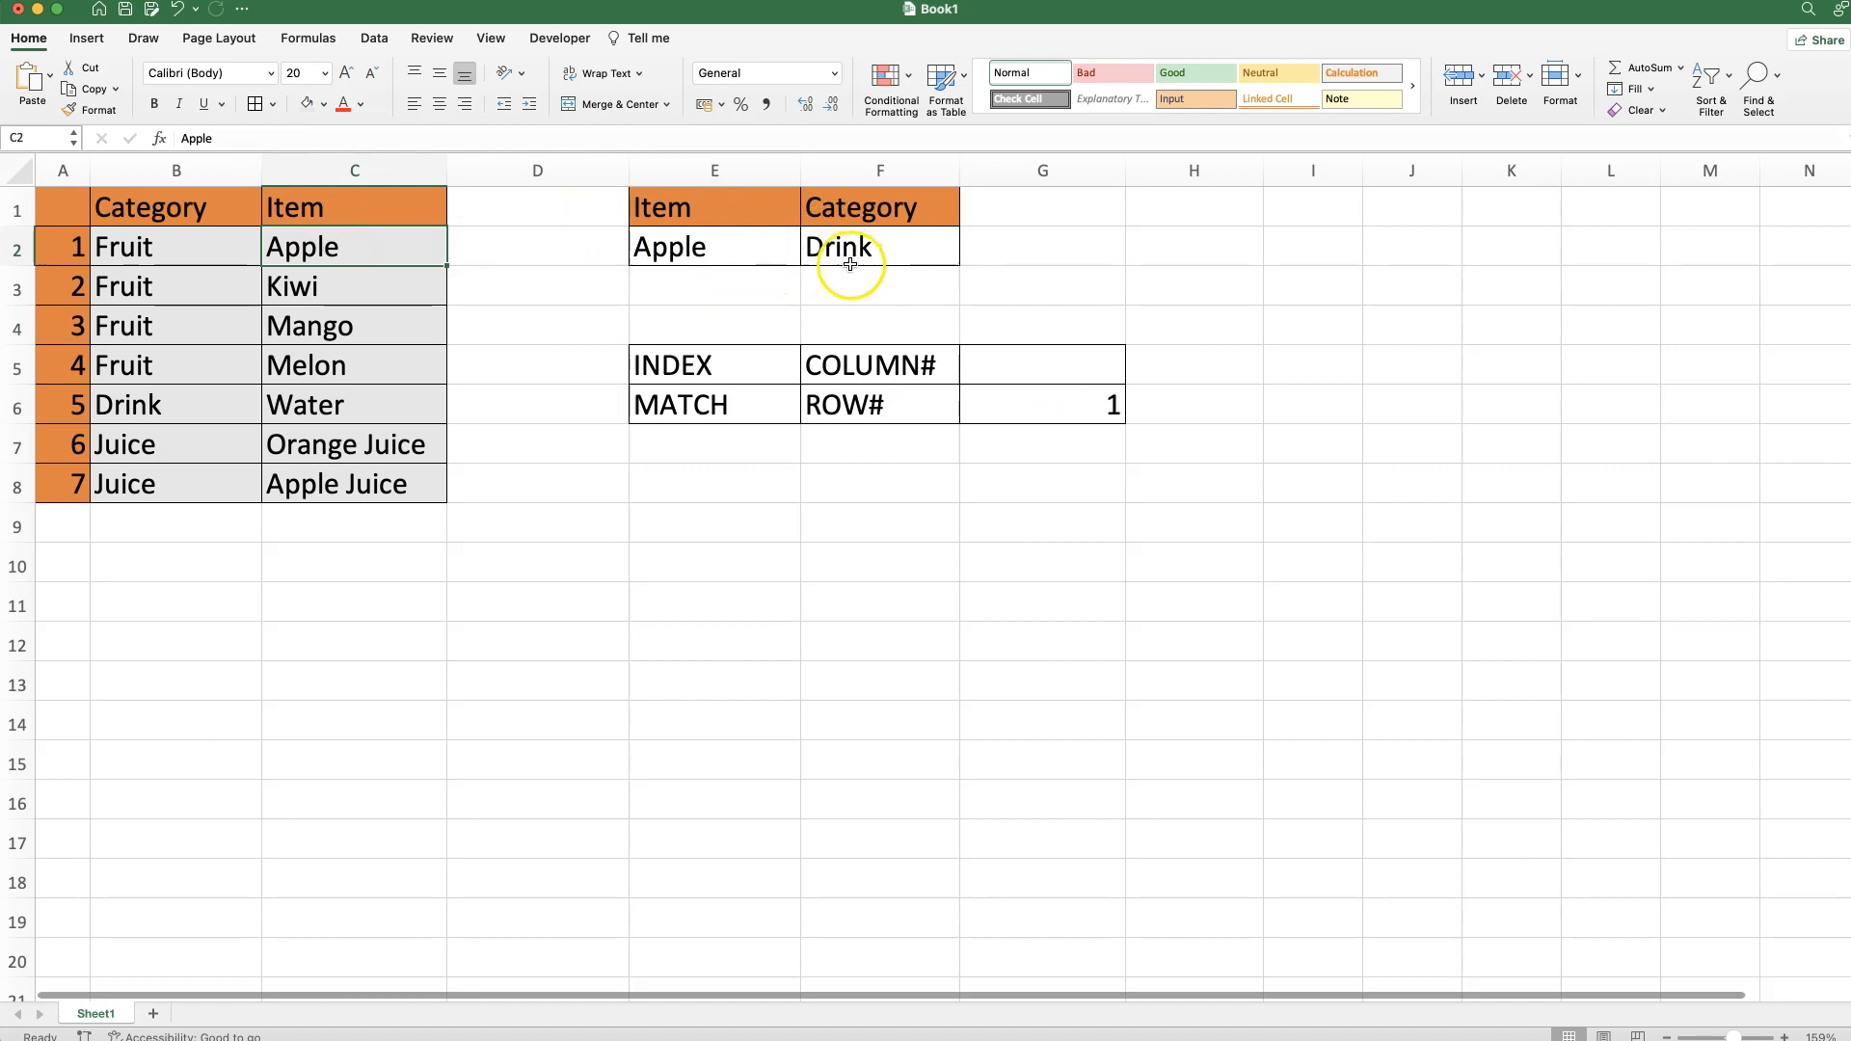
Copy G6's MATCH formula text from the formula bar, leaving G6 unchanged.
{"action": "left_click", "coordinate": [1038, 391]}
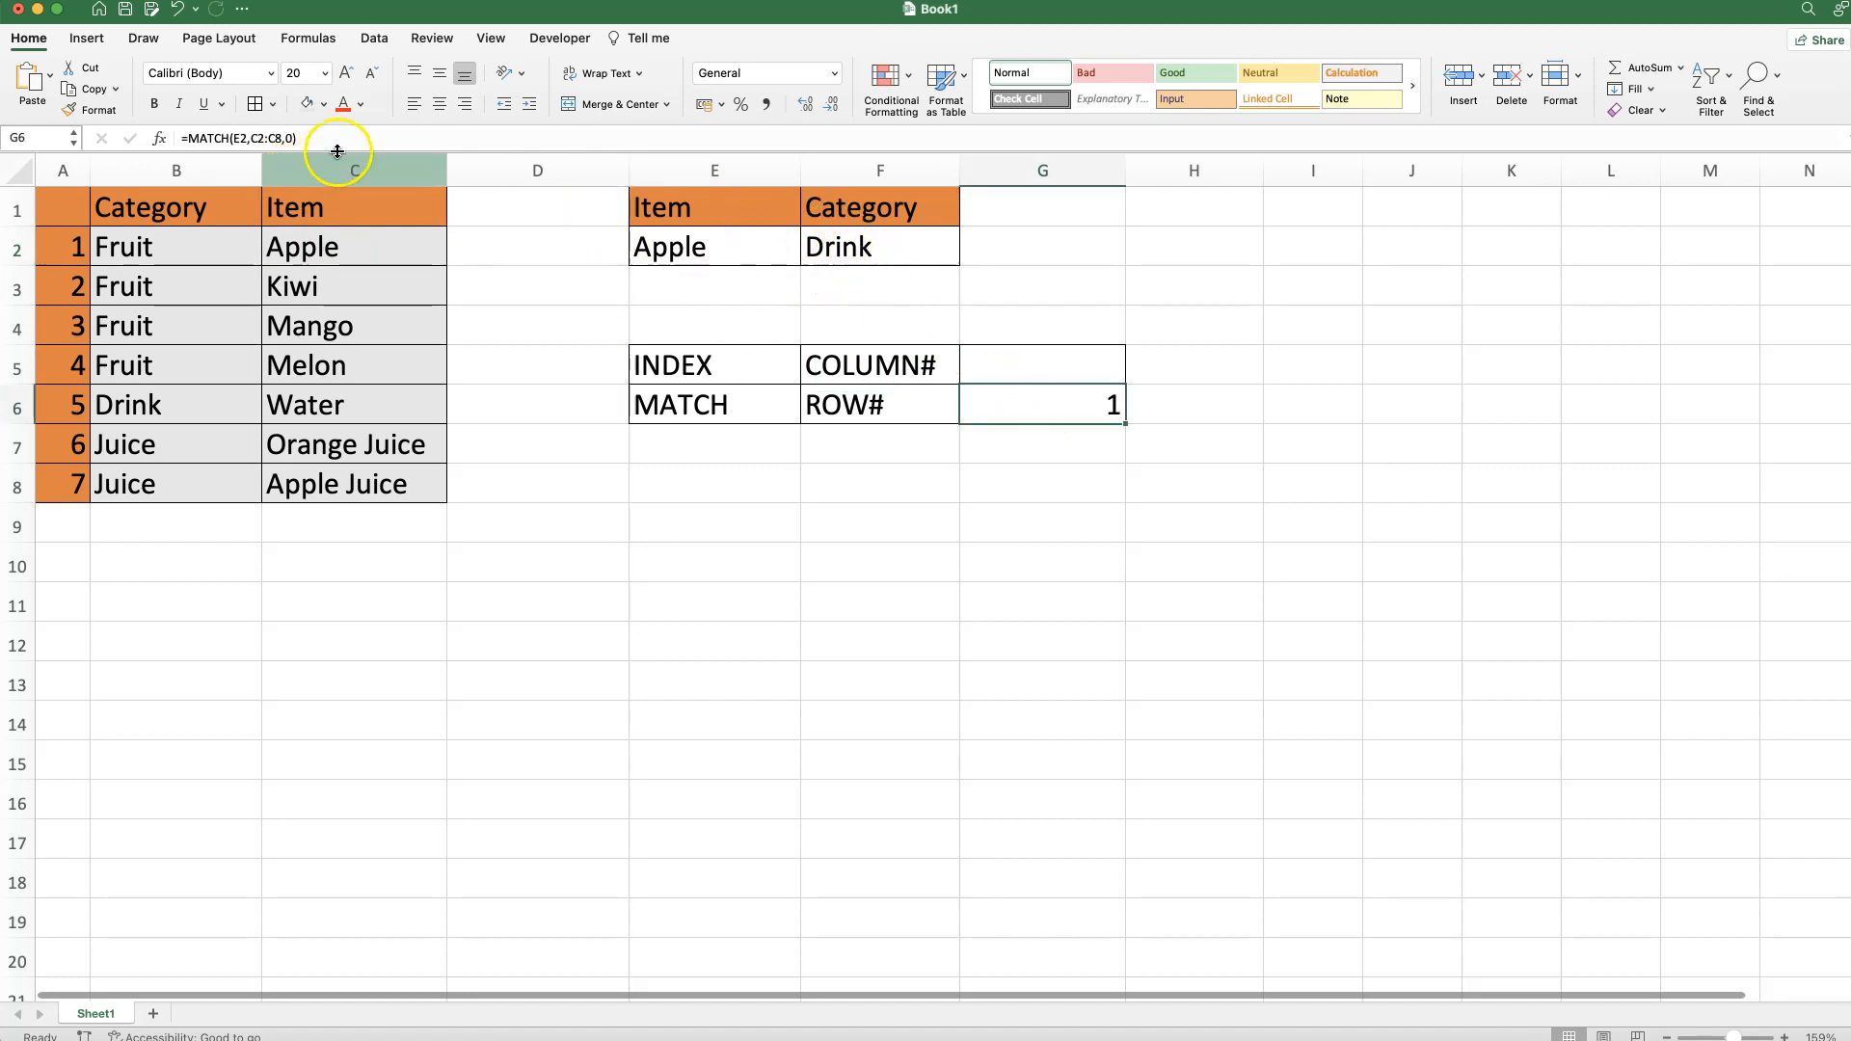
{"action": "left_click_drag", "start_coordinate": [363, 130], "coordinate": [172, 138]}
{"action": "key", "text": "Escape"}
Swap F2's Row_num 5 for the pasted MATCH(E2,C2:C8,0), giving =INDEX(B2:C8,MATCH(E2,C2:C8,0),1).
{"action": "left_click", "coordinate": [838, 248]}
{"action": "left_click", "coordinate": [159, 137]}
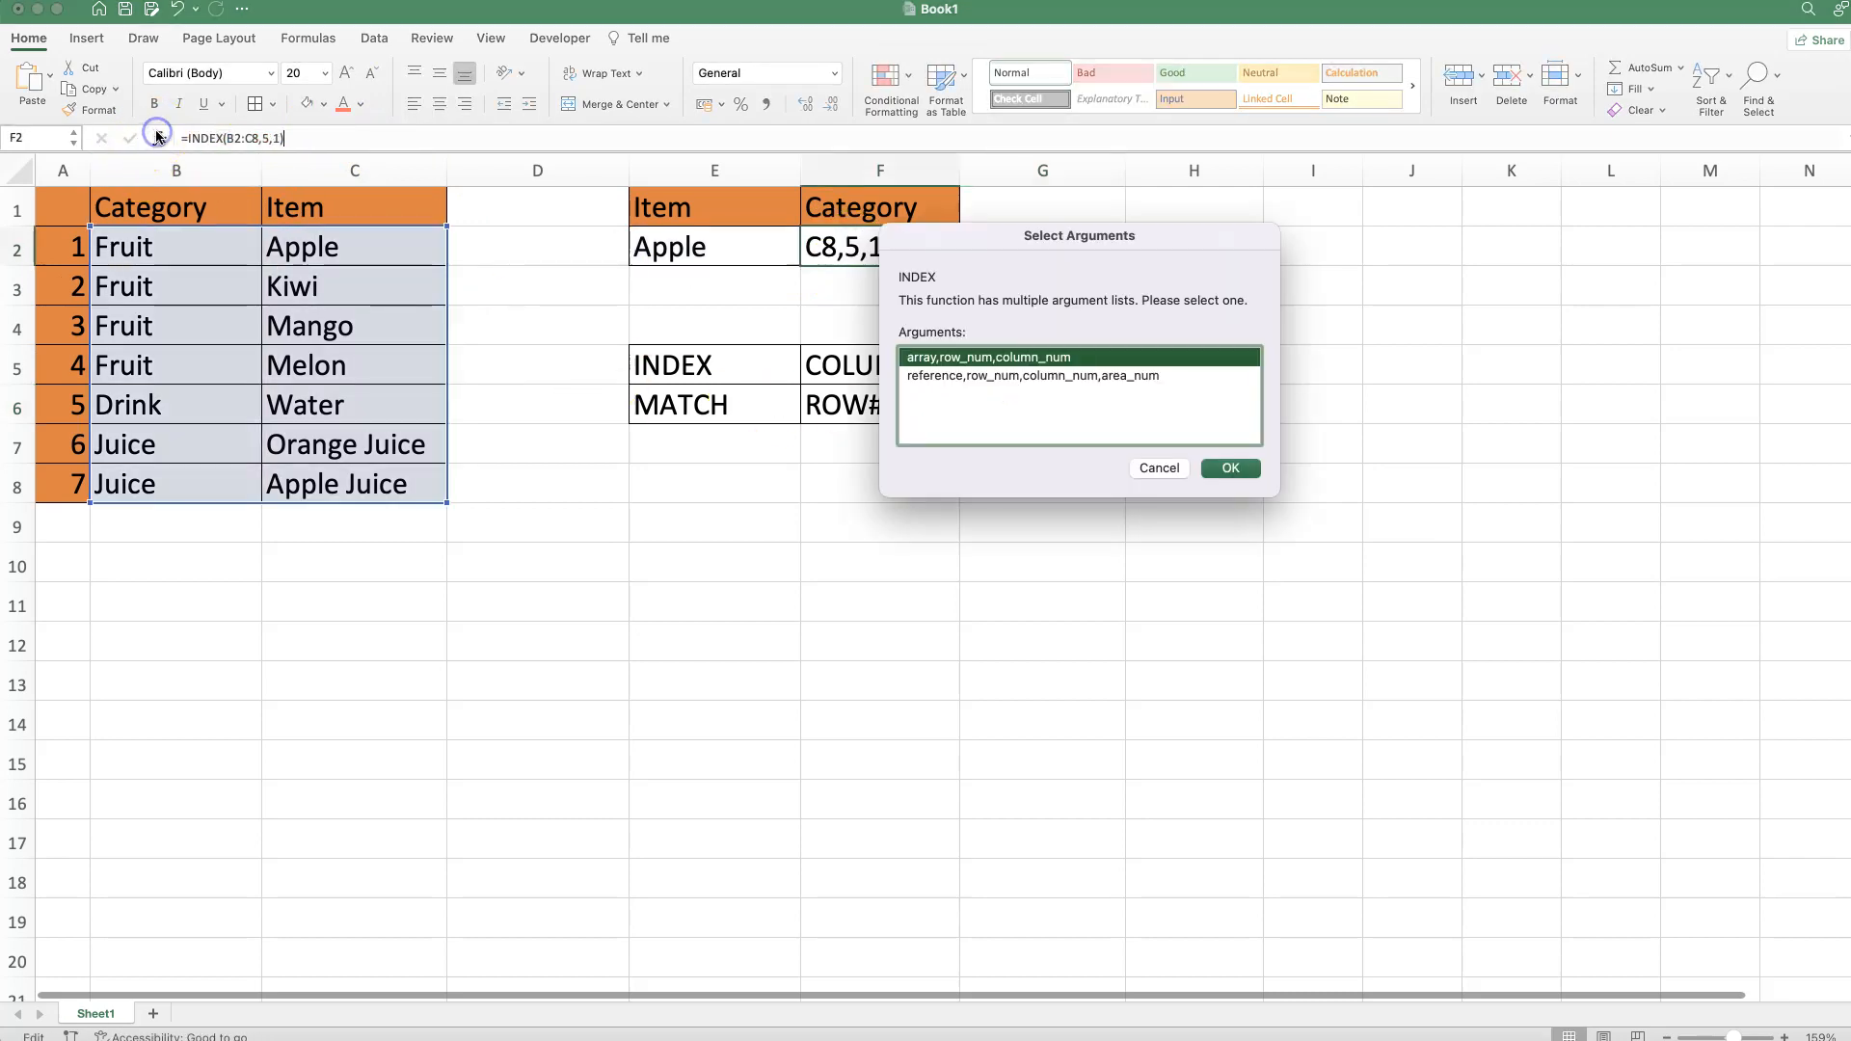
{"action": "left_click", "coordinate": [1231, 468]}
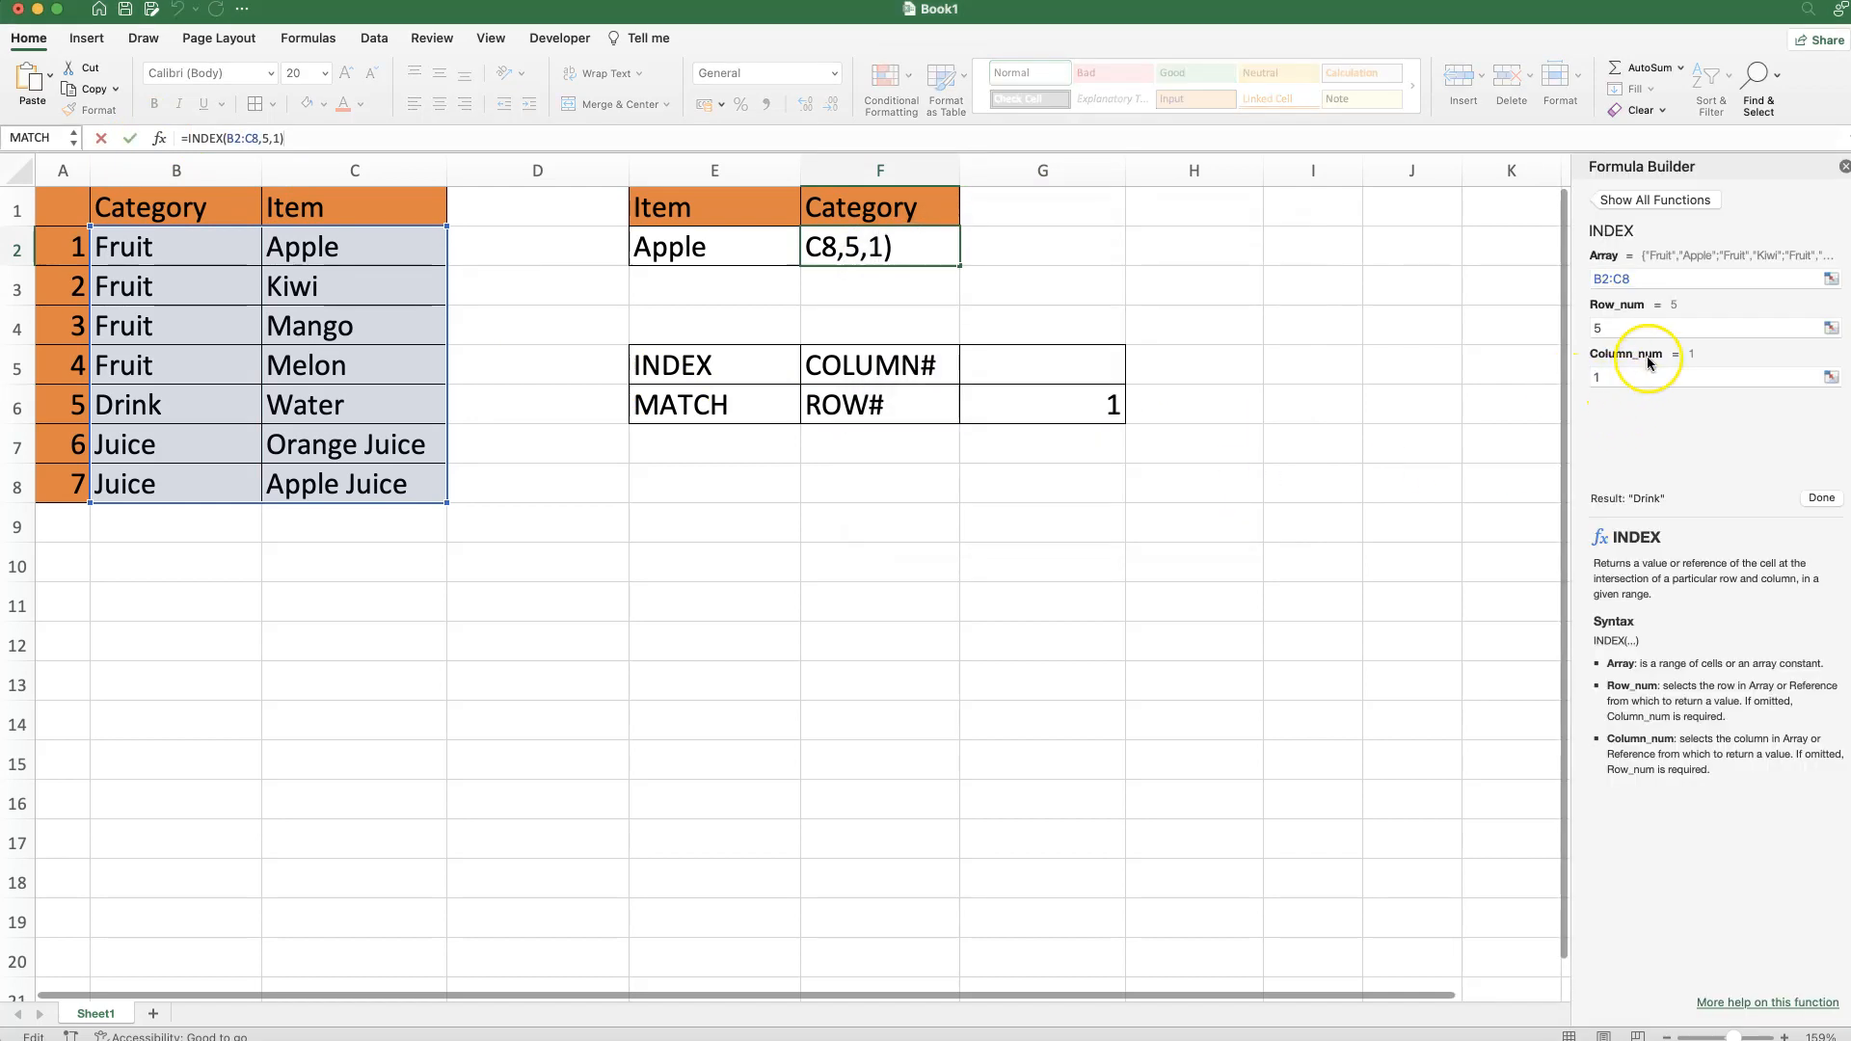
{"action": "mouse_move", "coordinate": [1629, 355]}
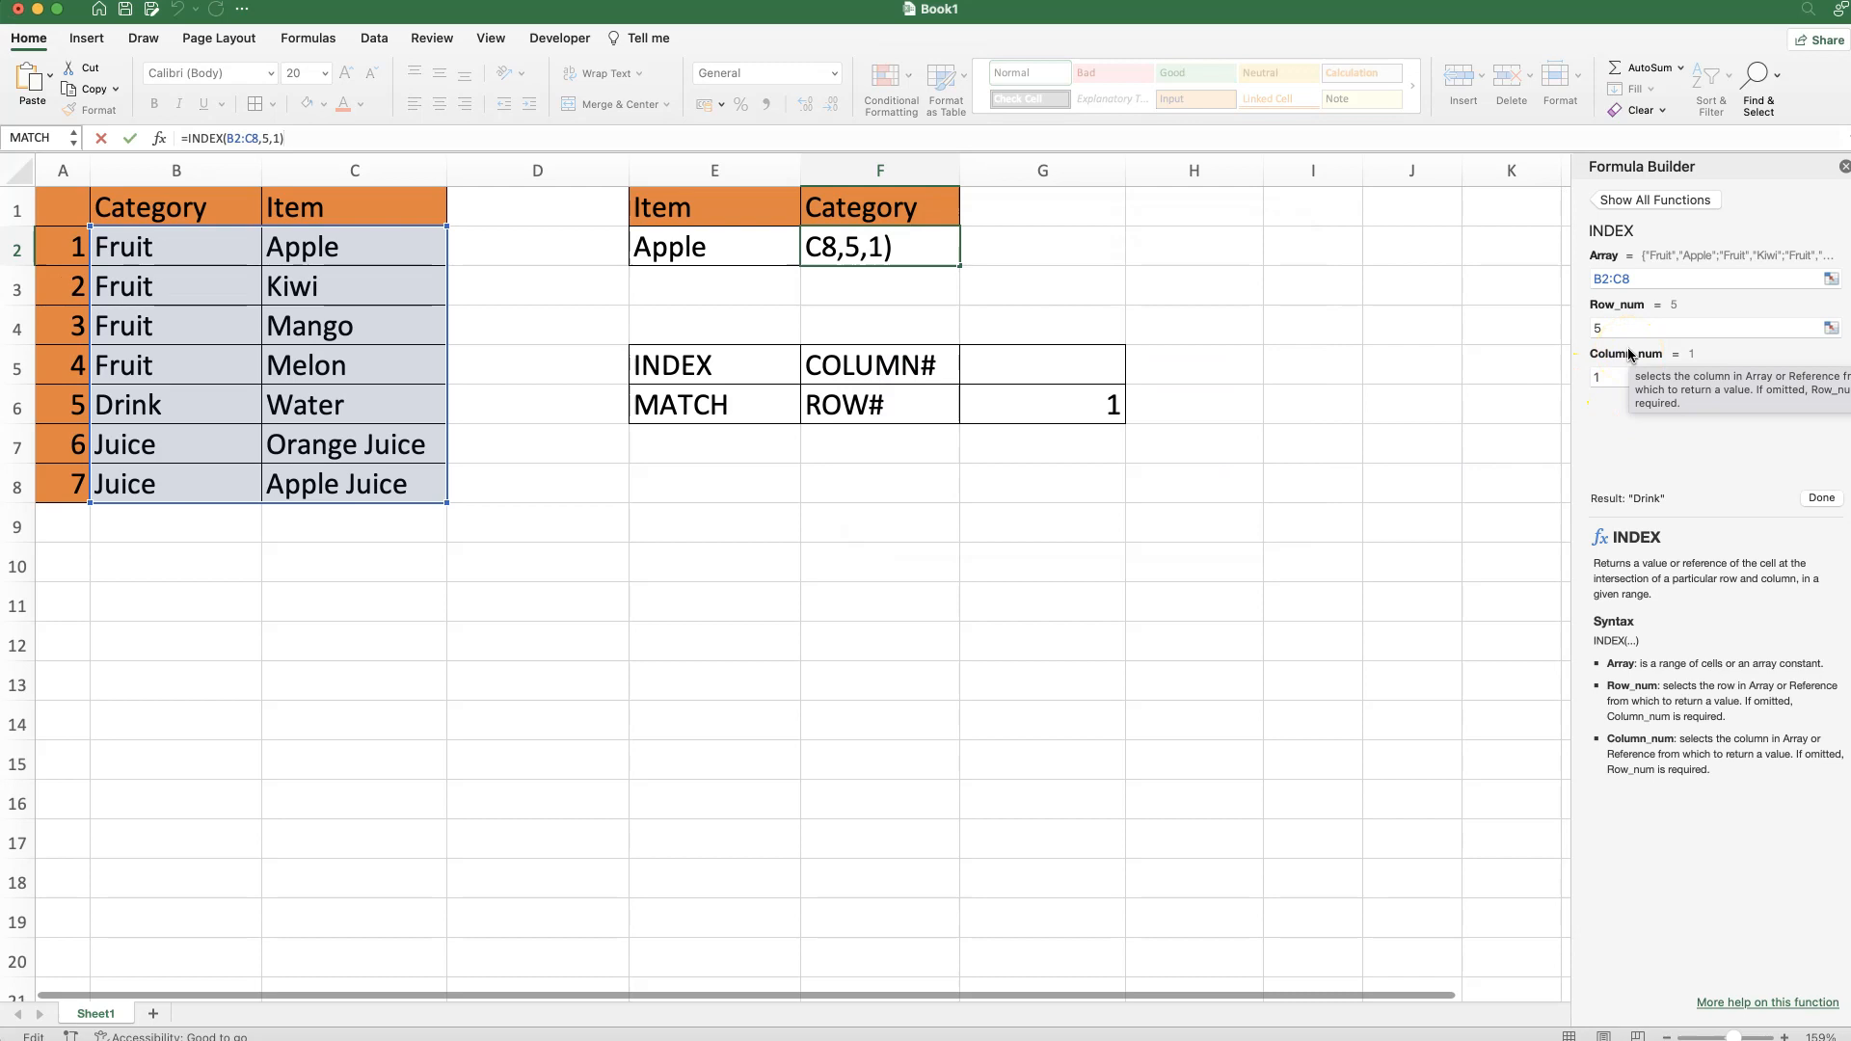
{"action": "left_click", "coordinate": [1659, 327]}
{"action": "key", "text": "BackSpace"}
{"action": "key", "text": "super+v"}
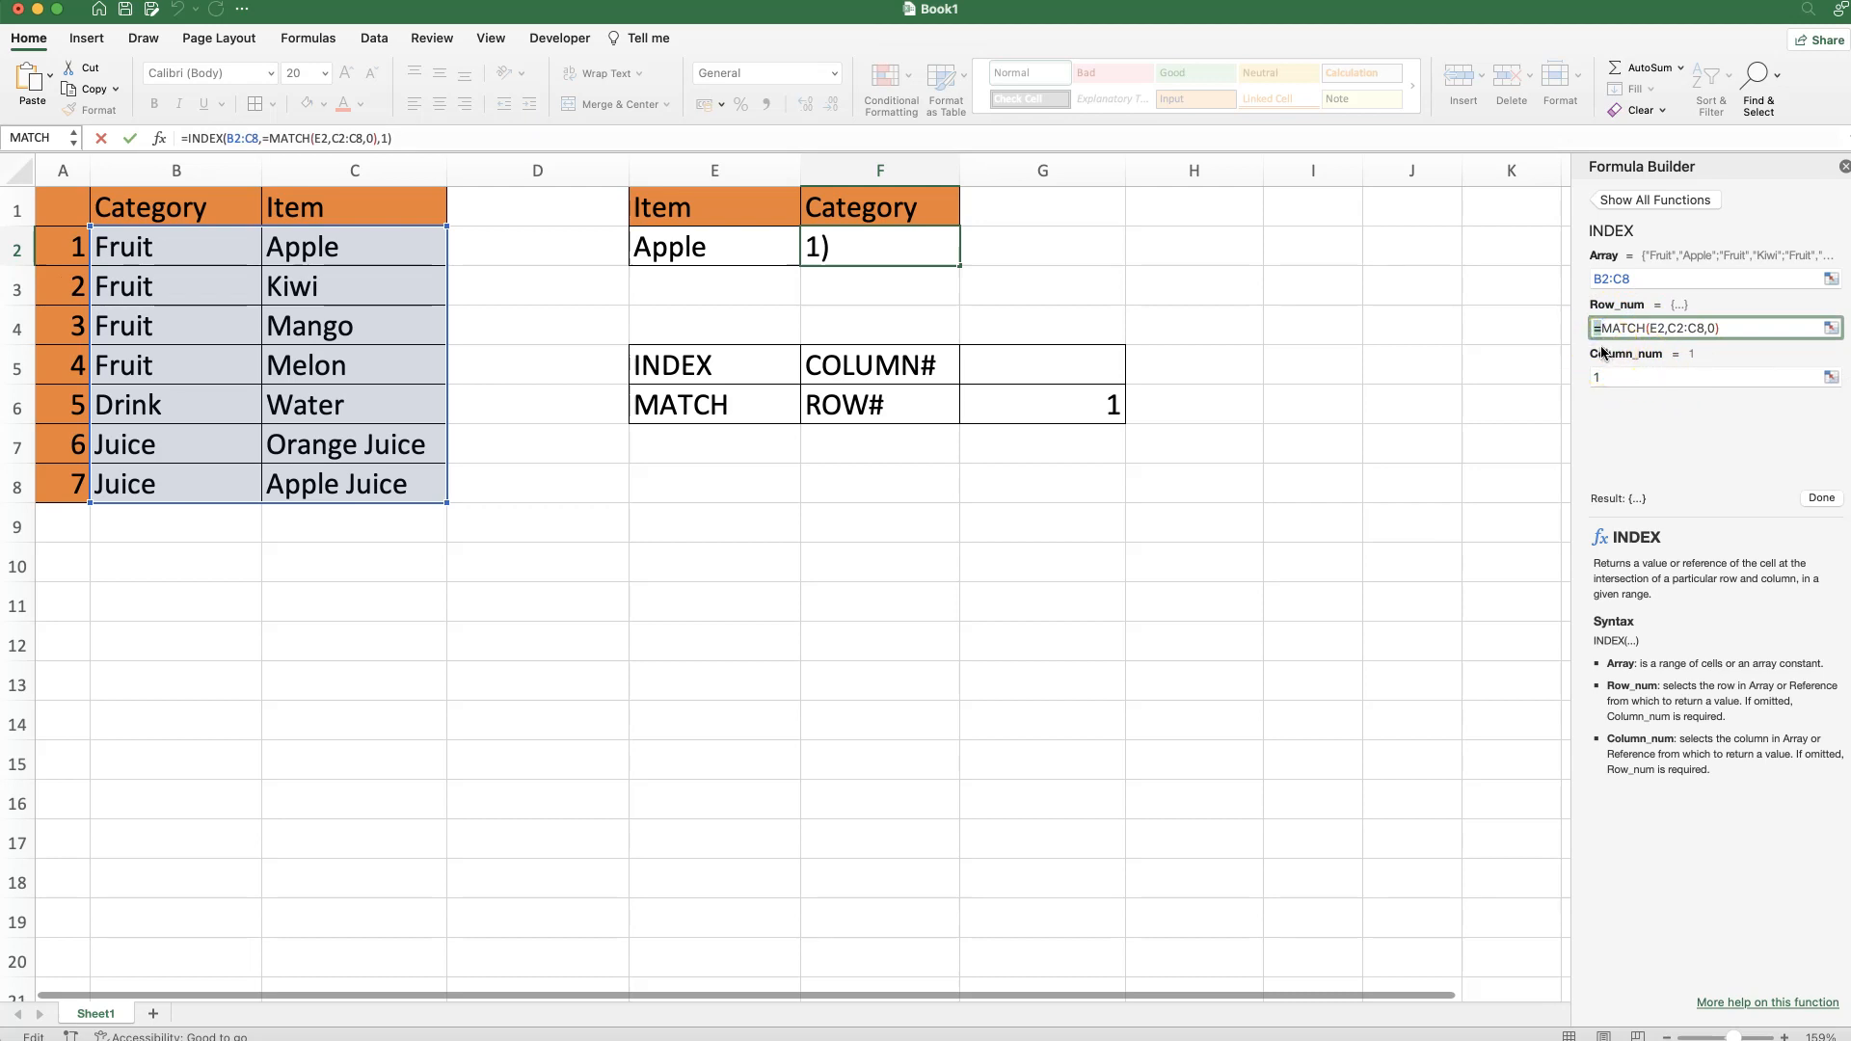
{"action": "key", "text": "BackSpace"}
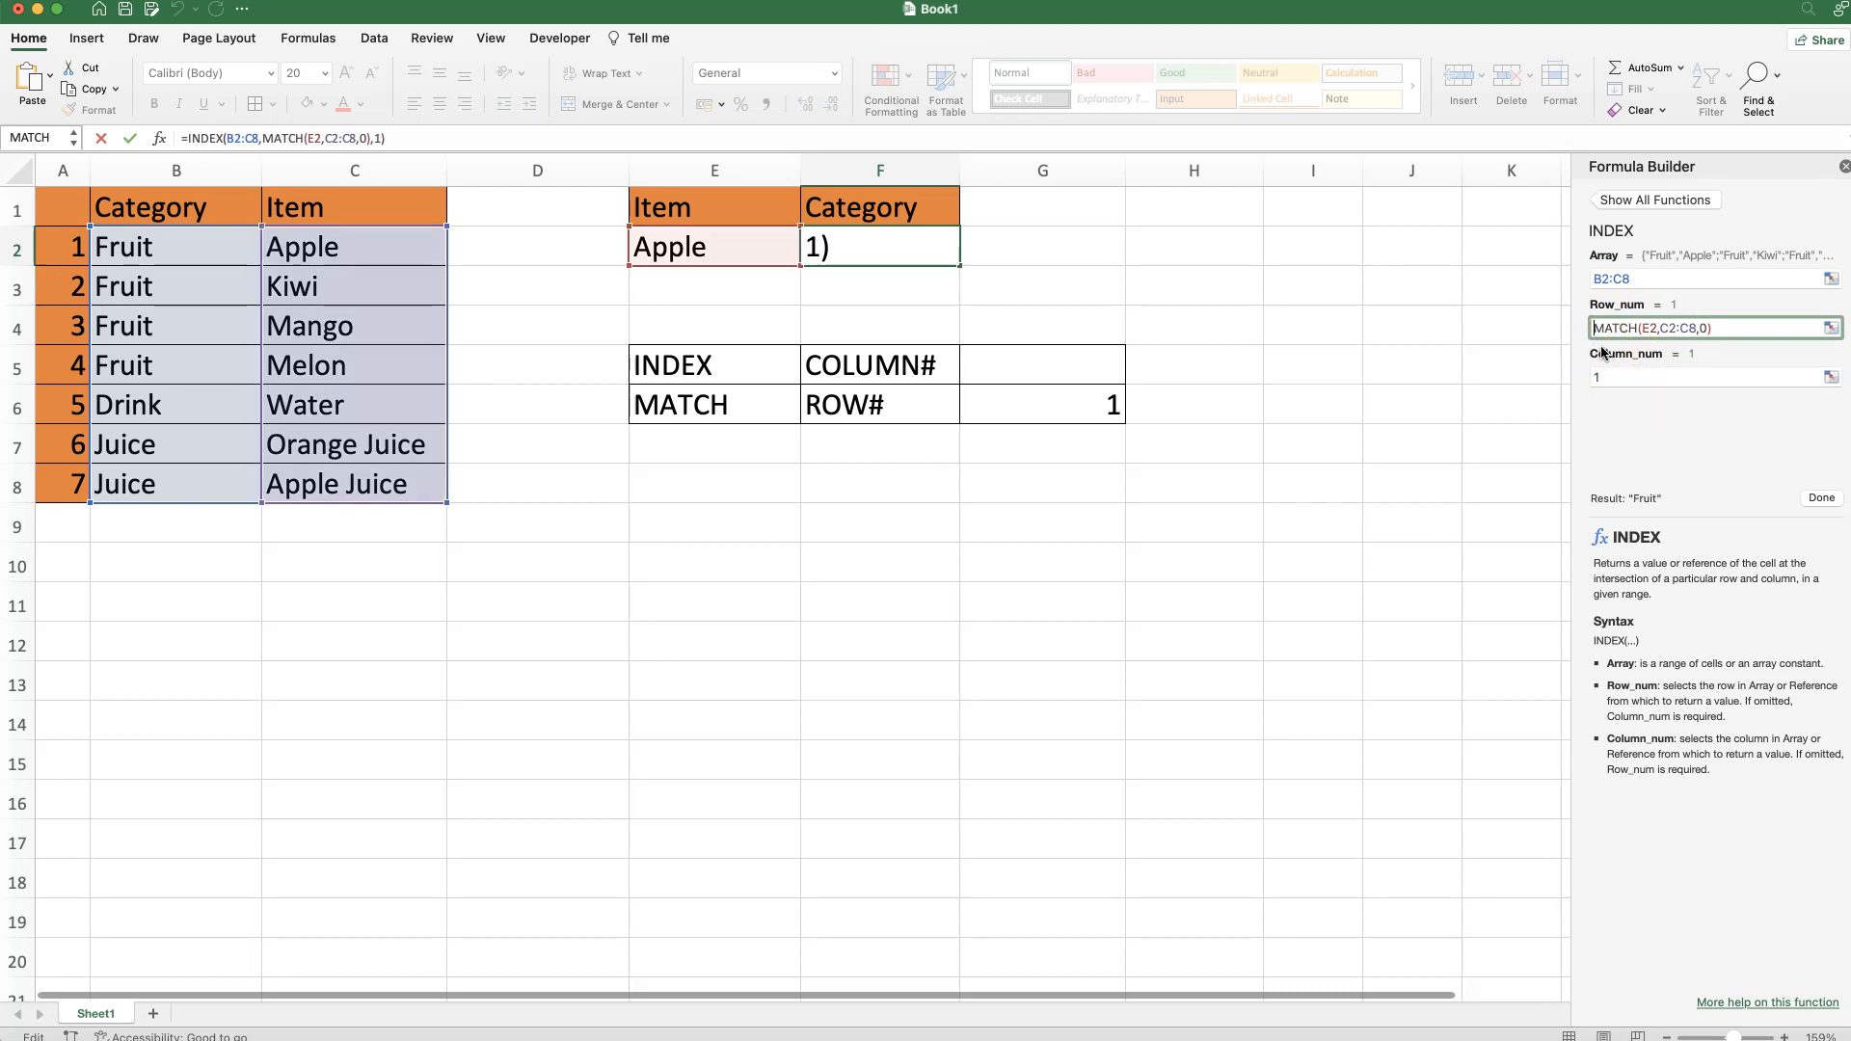
{"action": "left_click", "coordinate": [1821, 499]}
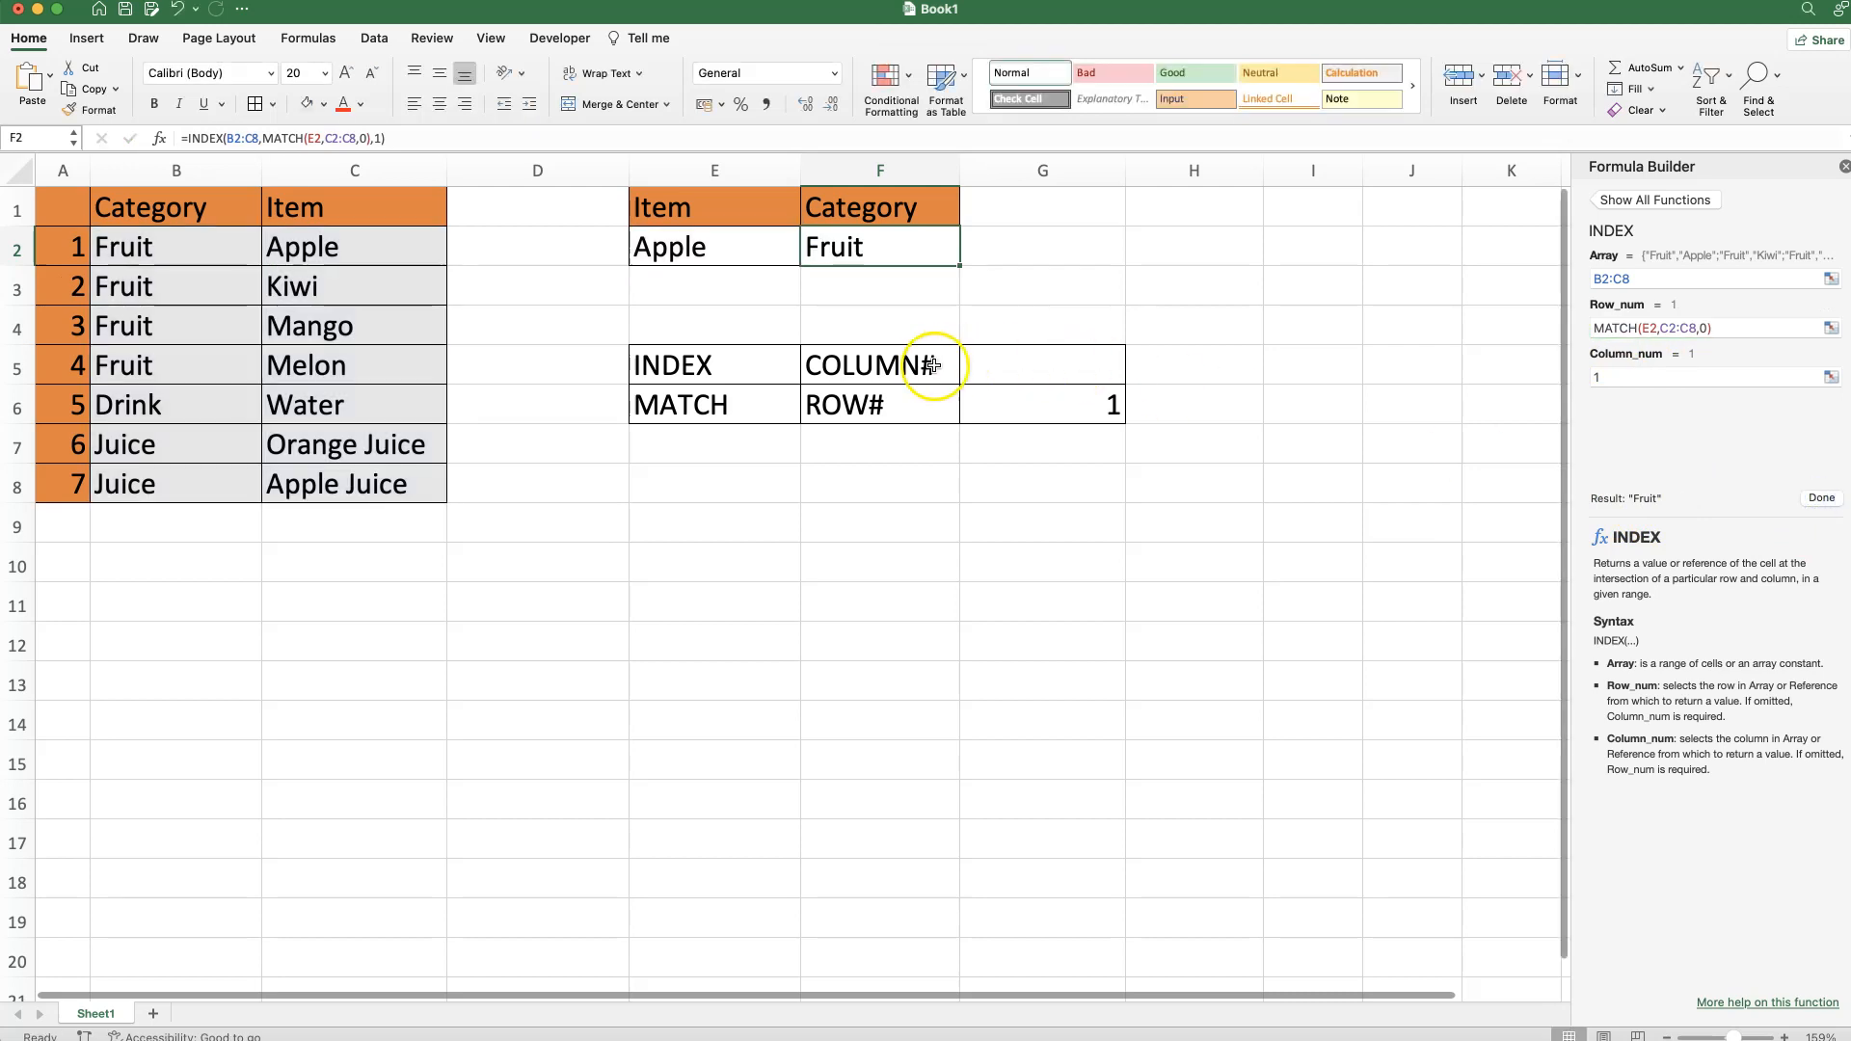
Enter Water, then Orange Juice, in E2 and check that F2 now shows Juice.
{"action": "left_click", "coordinate": [657, 246]}
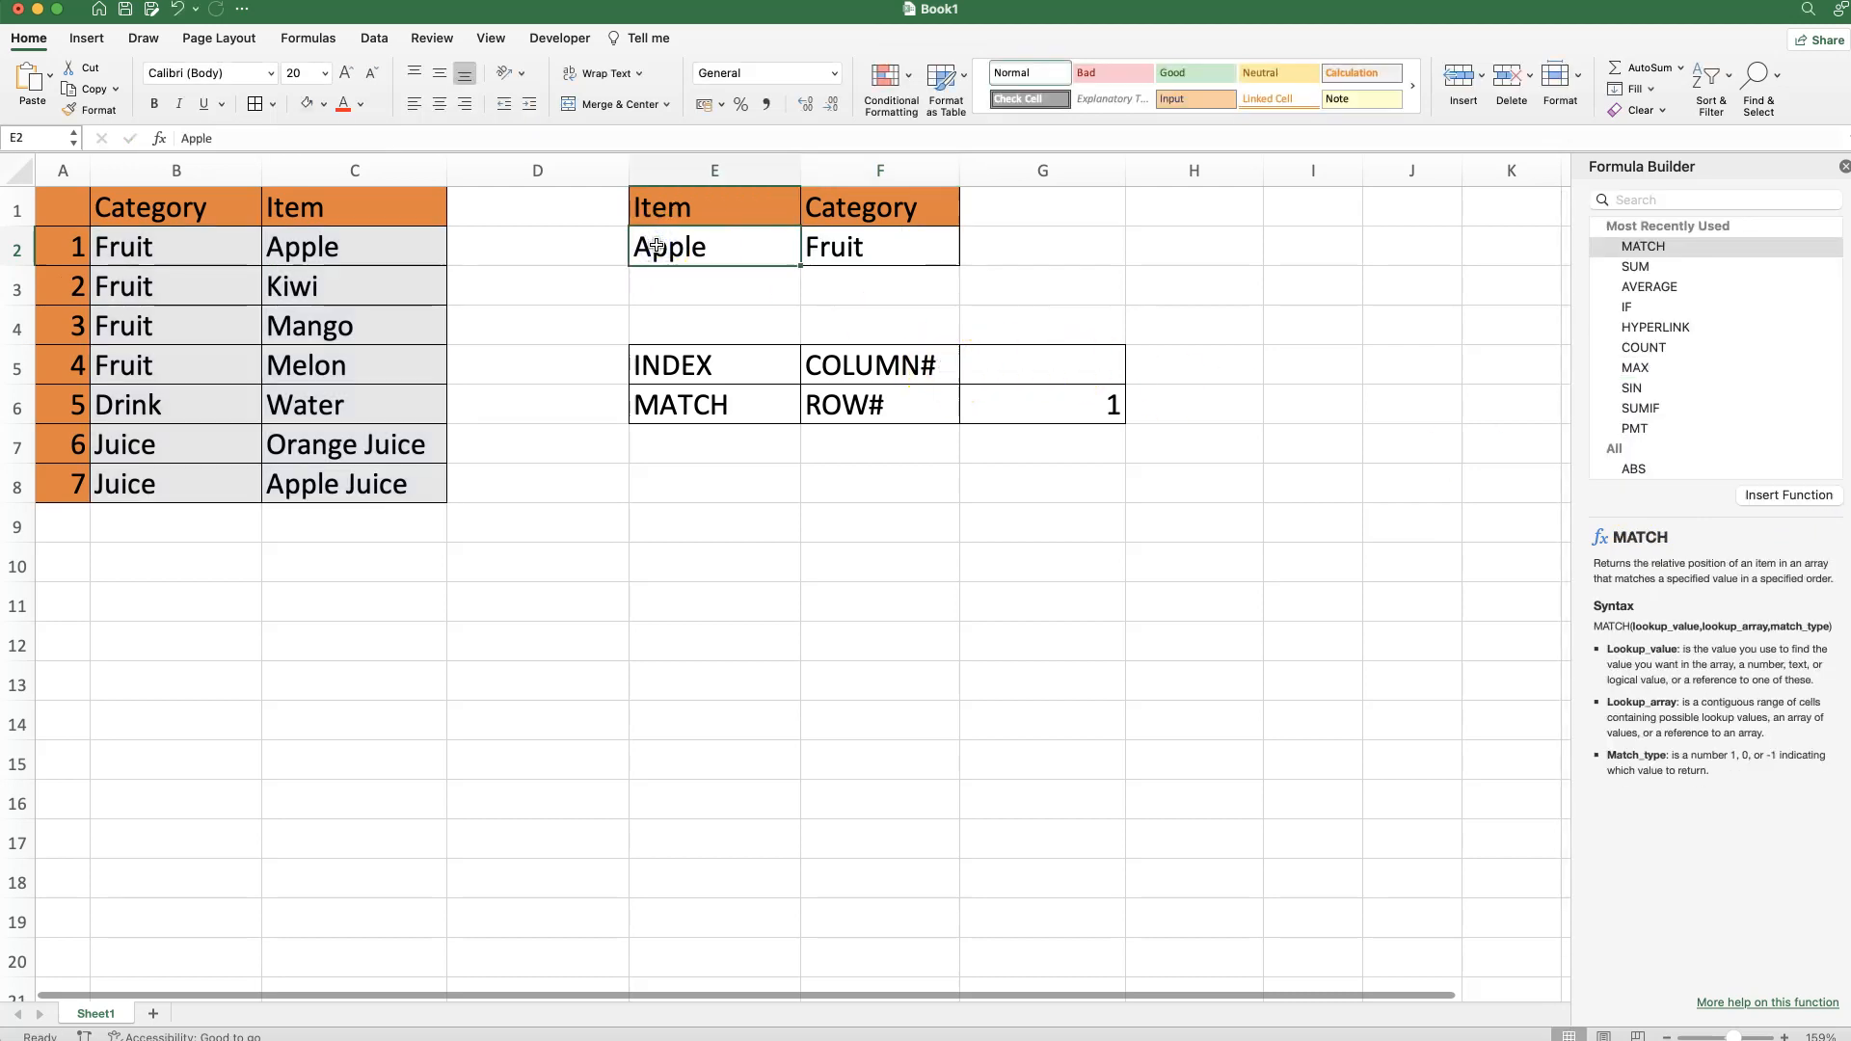
{"action": "type", "text": "ater"}
{"action": "key", "text": "Return"}
{"action": "left_click", "coordinate": [696, 251]}
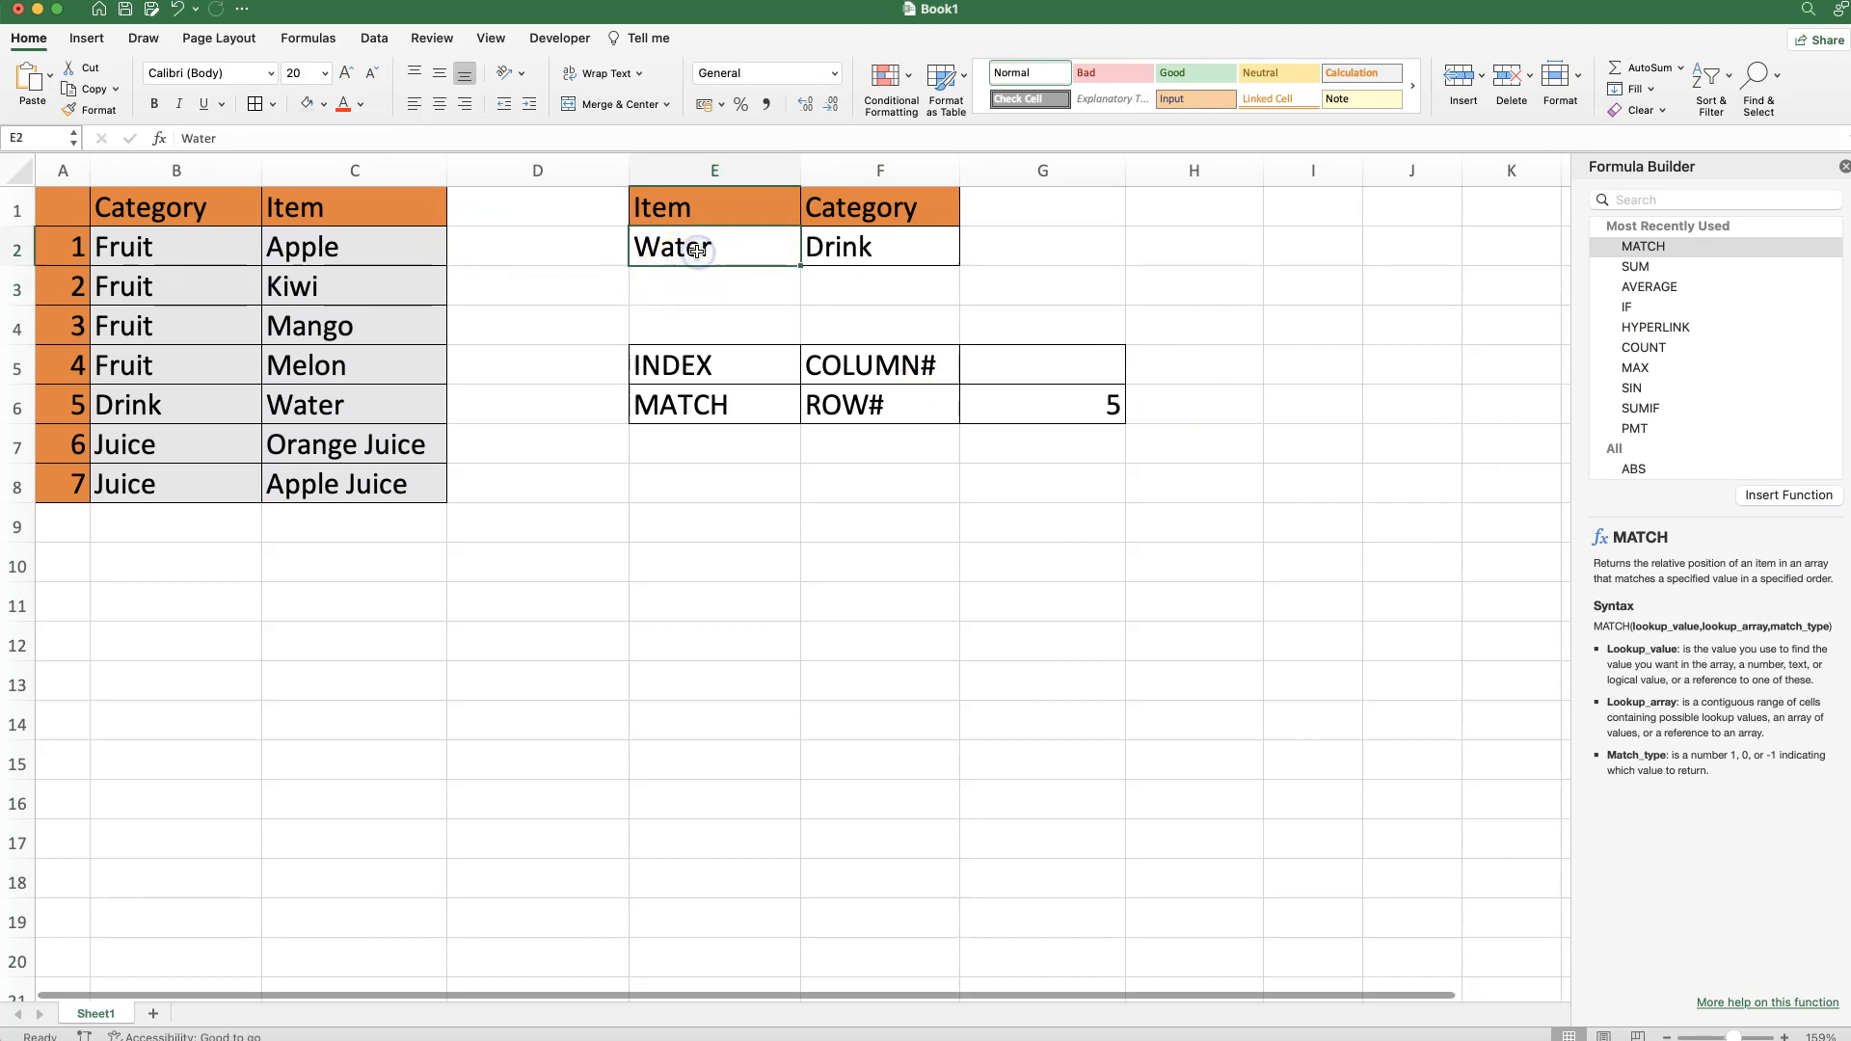
{"action": "type", "text": "Orang"}
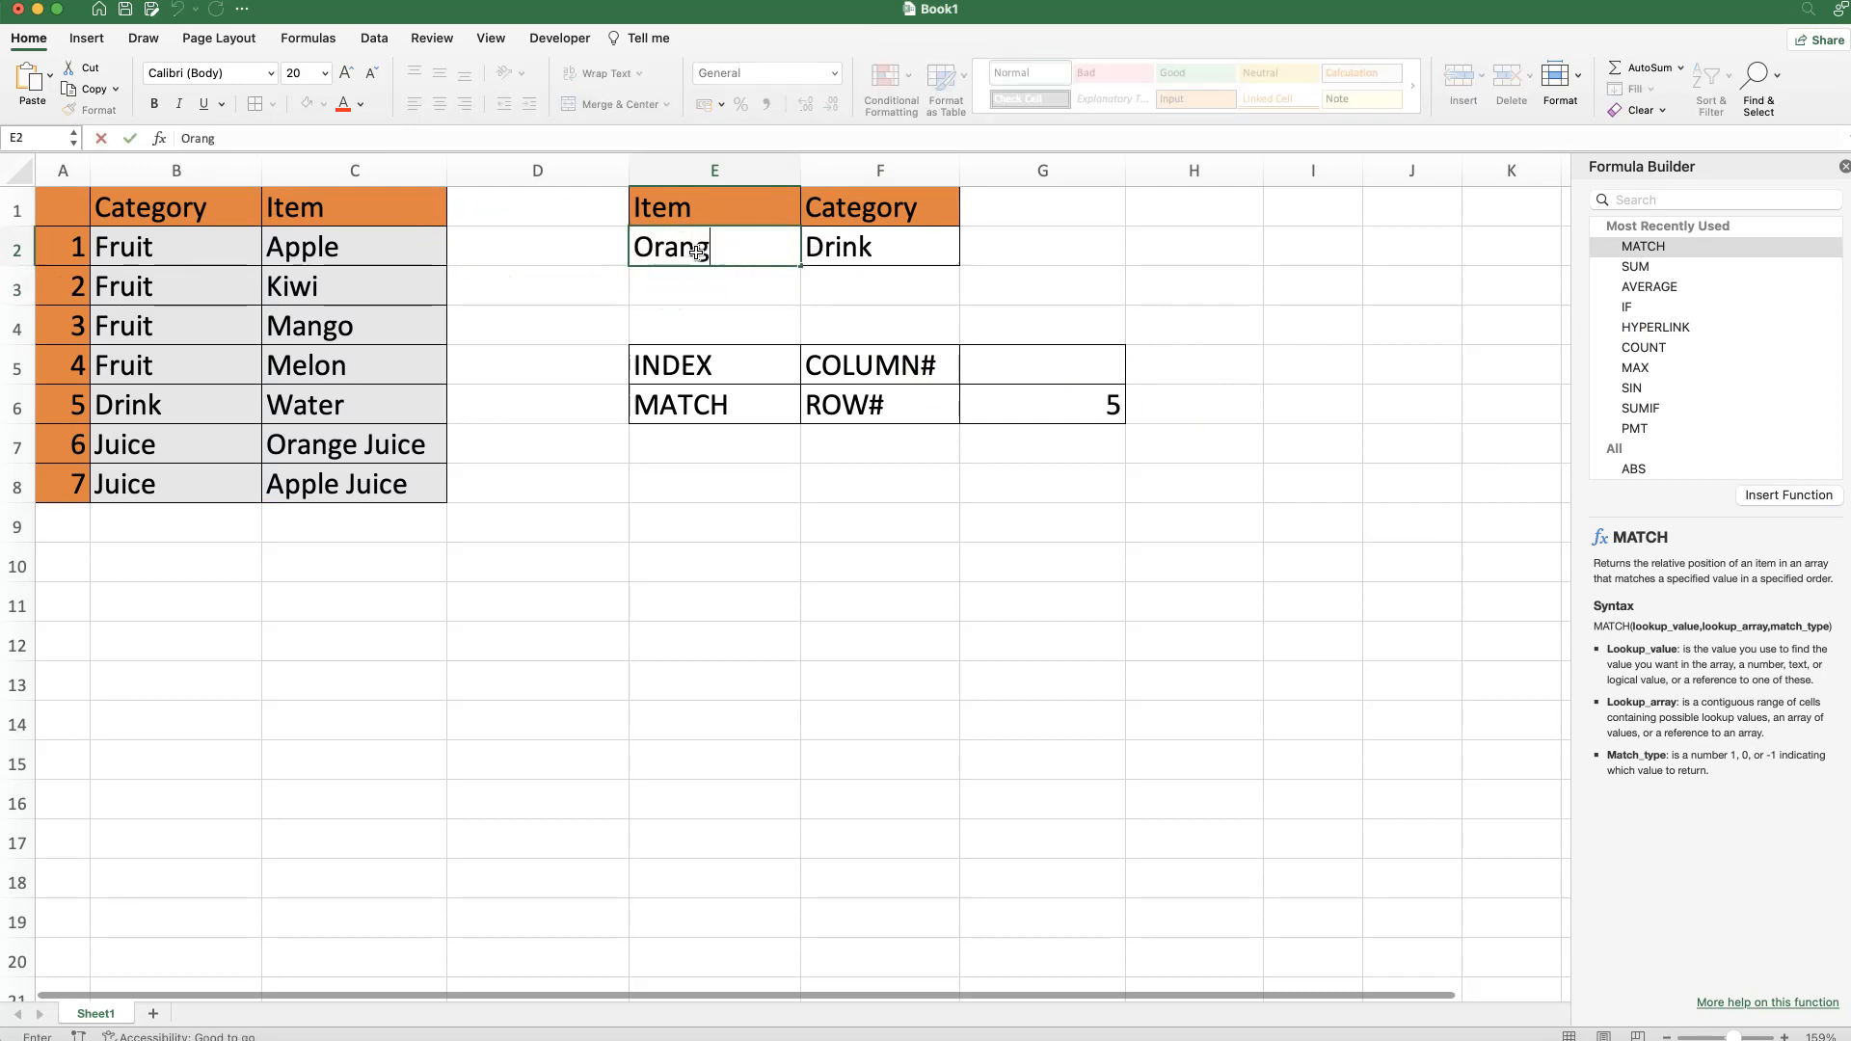
{"action": "type", "text": "e Juice"}
{"action": "key", "text": "Return"}
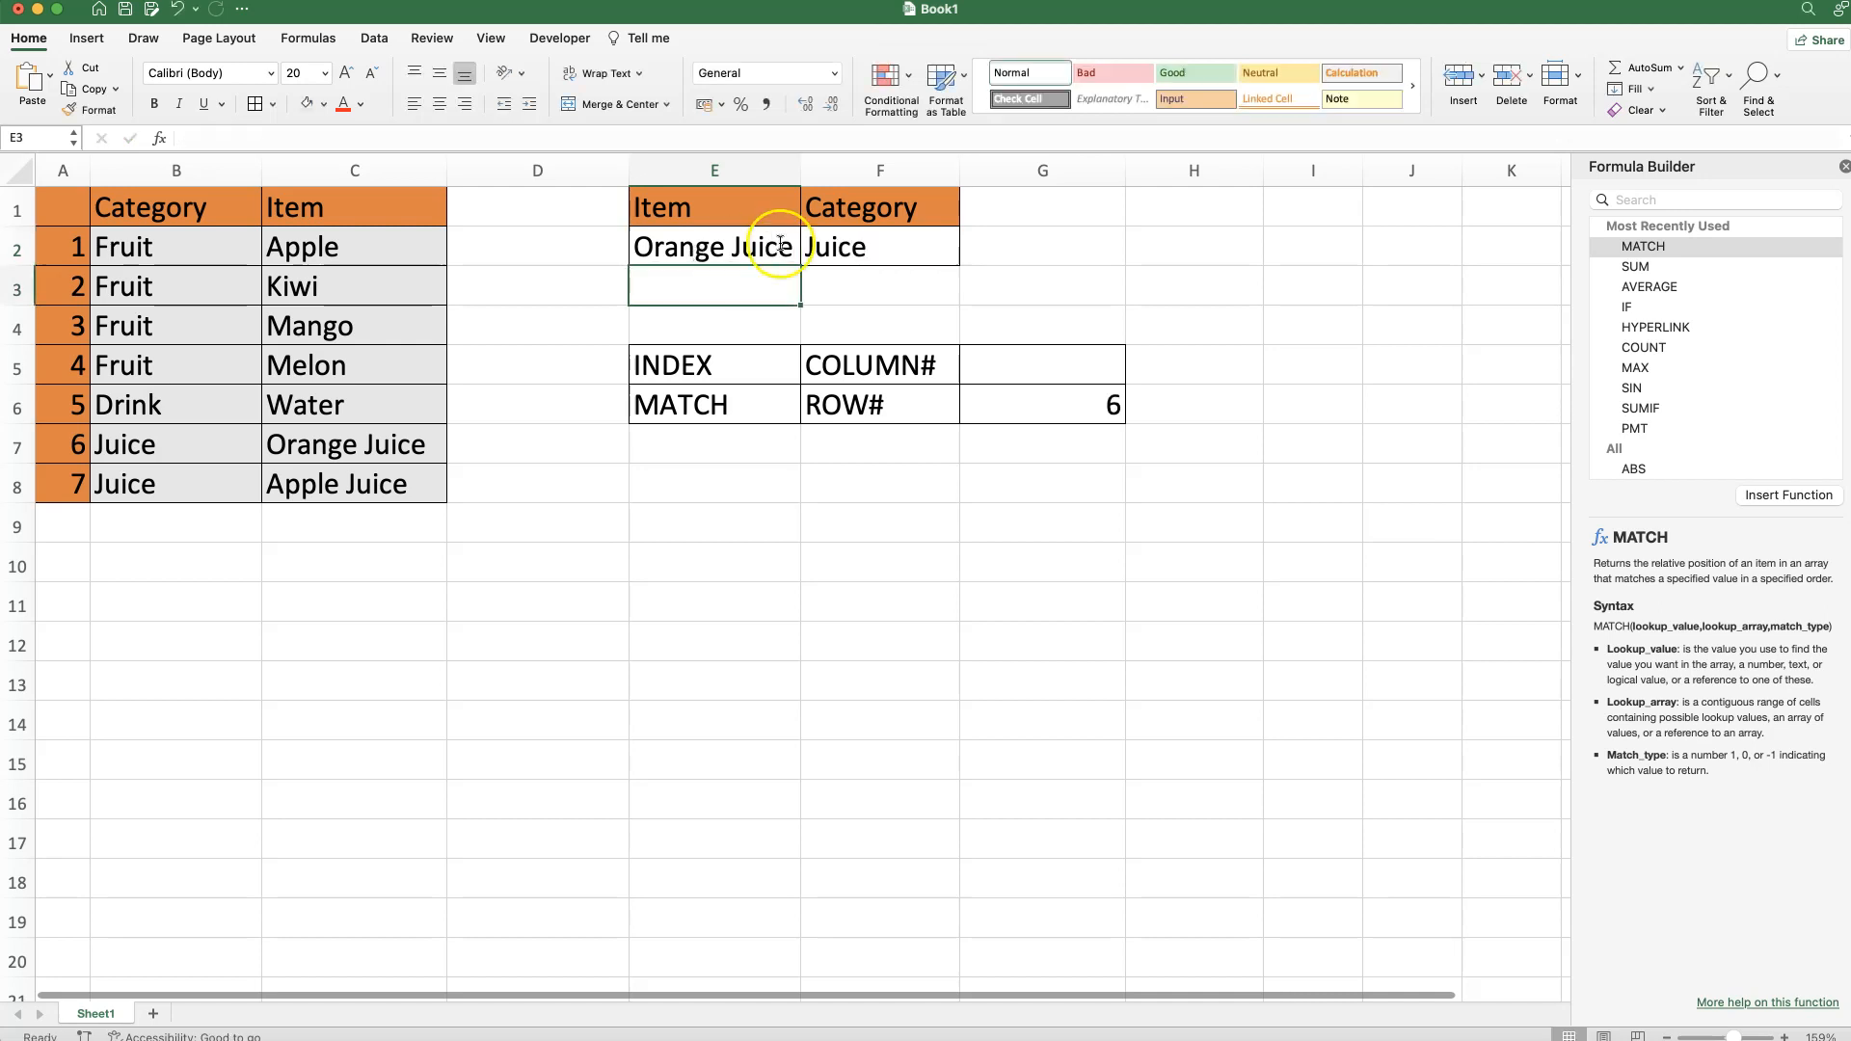
{"action": "left_click", "coordinate": [903, 252]}
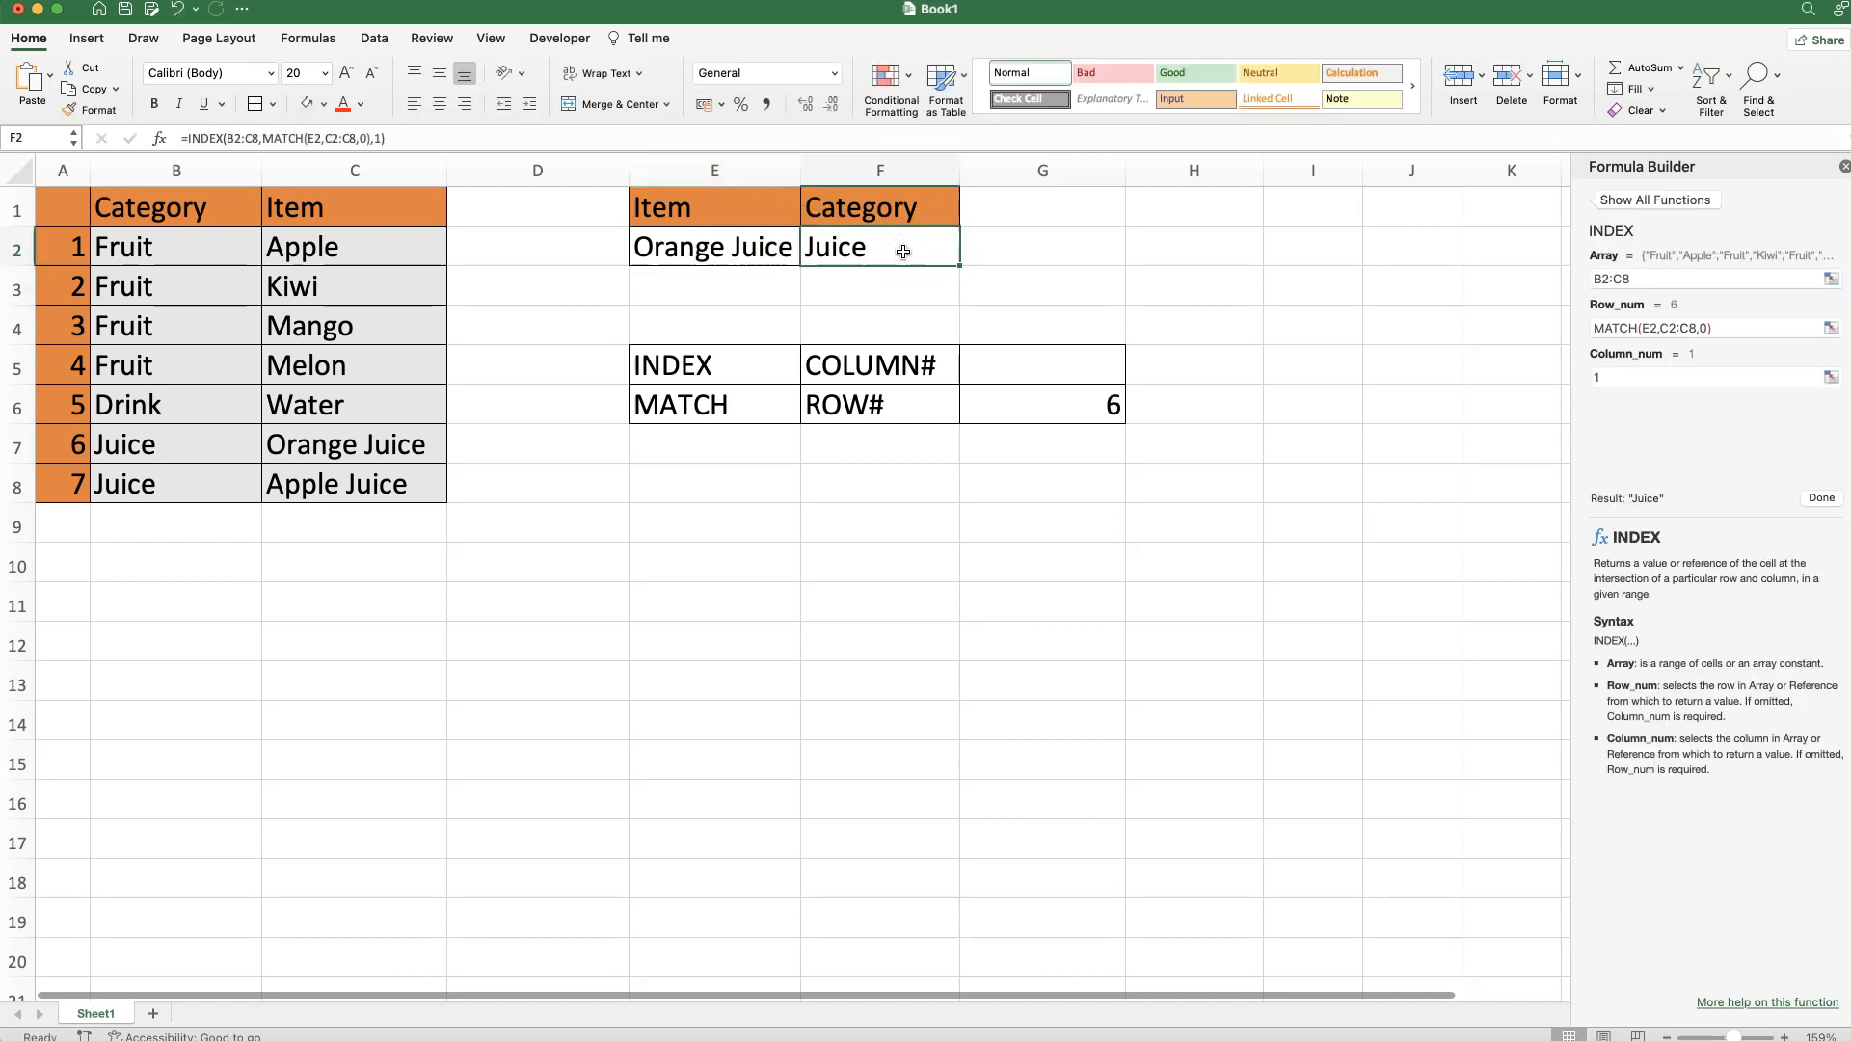